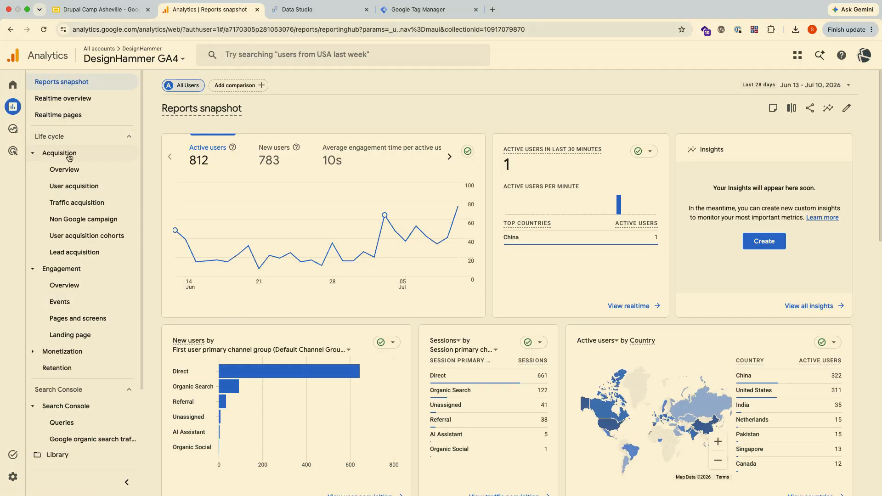
Step: Open the report library and enlarge the page zoom
scroll(79, 364, down, 2)
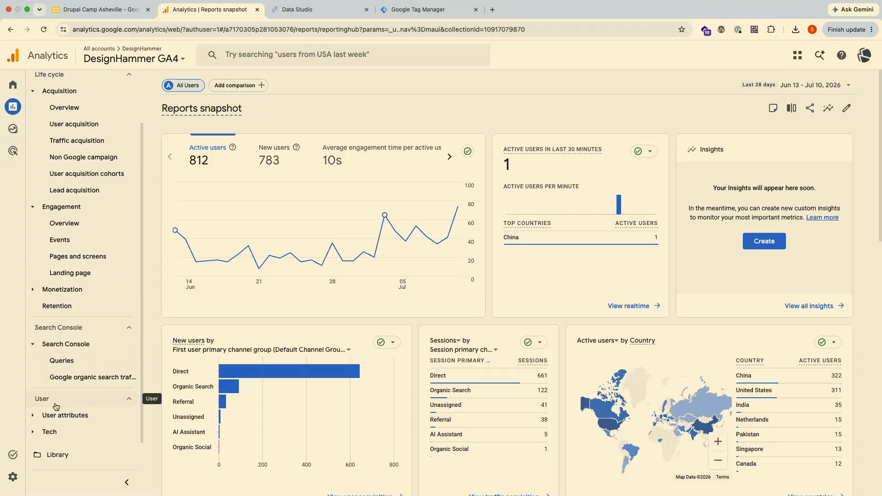
click(56, 456)
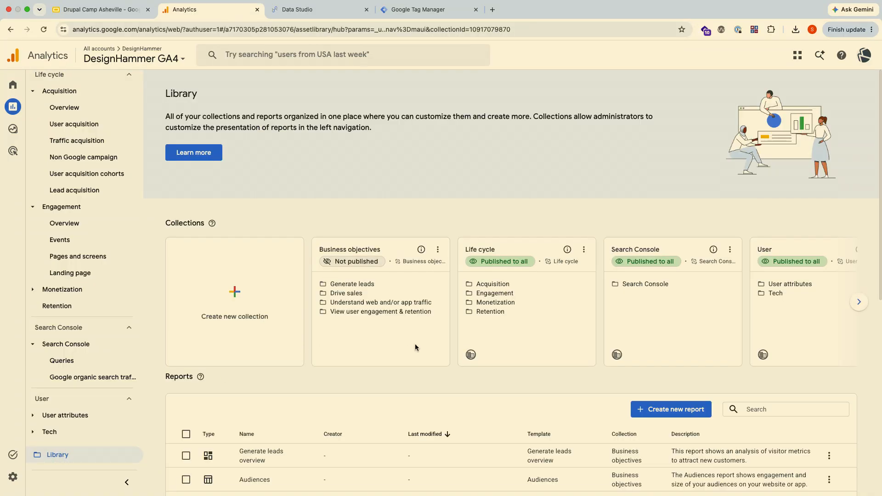
scroll(415, 345, down, 1)
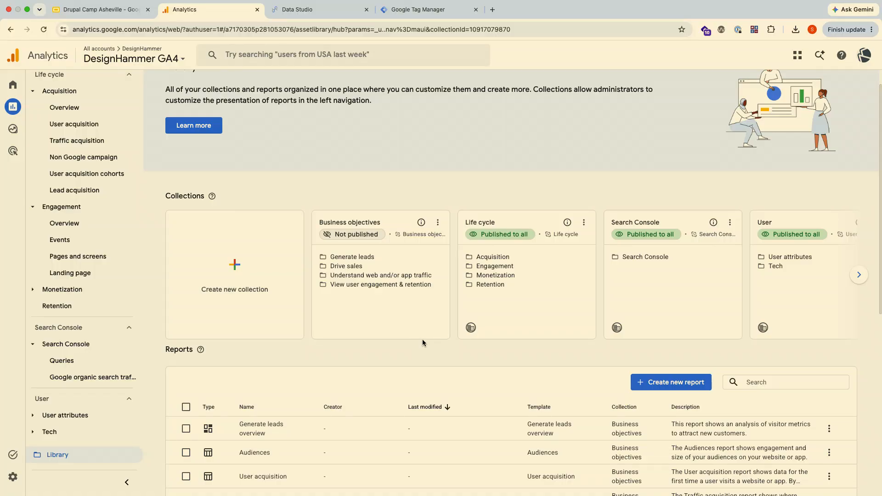
key(super+equal)
key(super+equal)
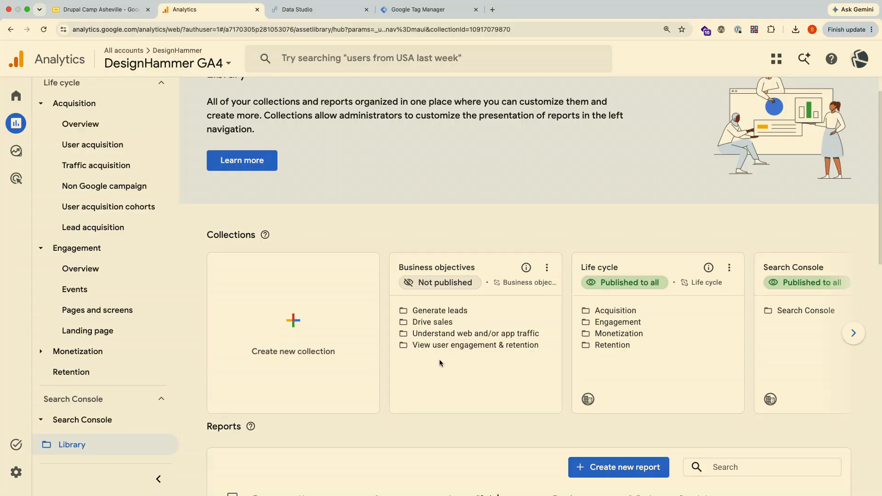
Step: Make a copy of the User acquisition report and save it as "User acquisition (contact form submission)"
scroll(448, 379, down, 3)
scroll(449, 379, down, 5)
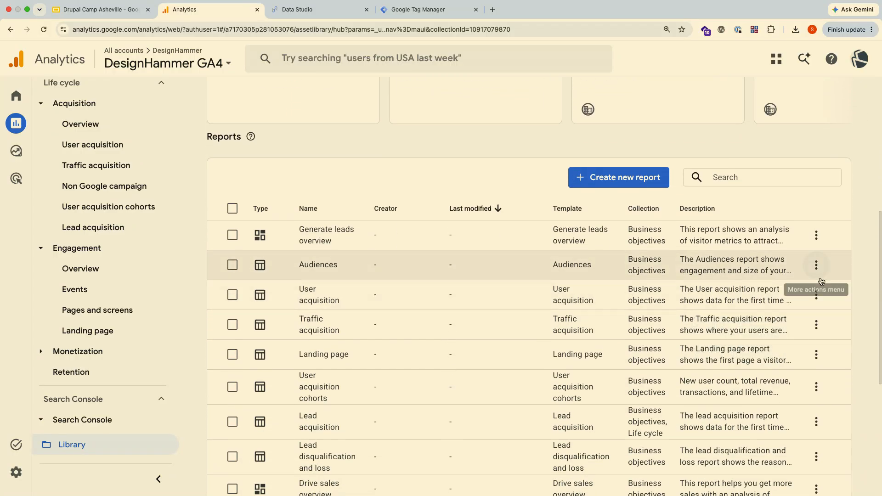
click(818, 300)
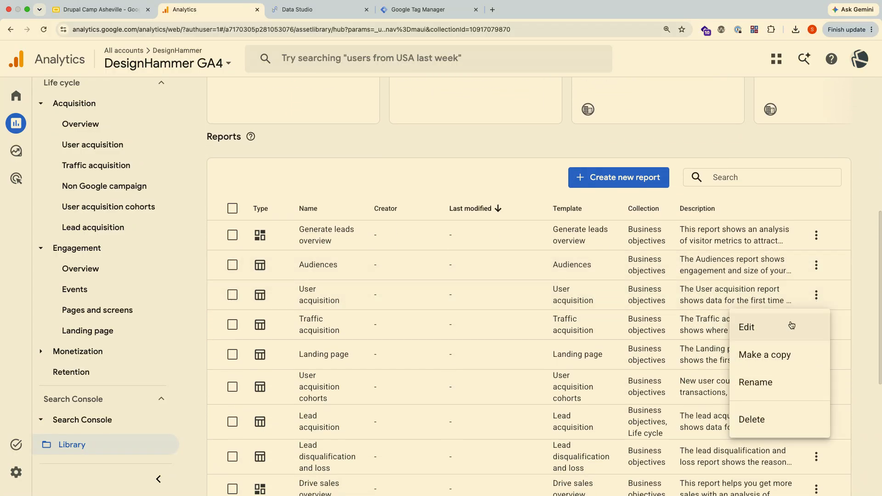
click(776, 353)
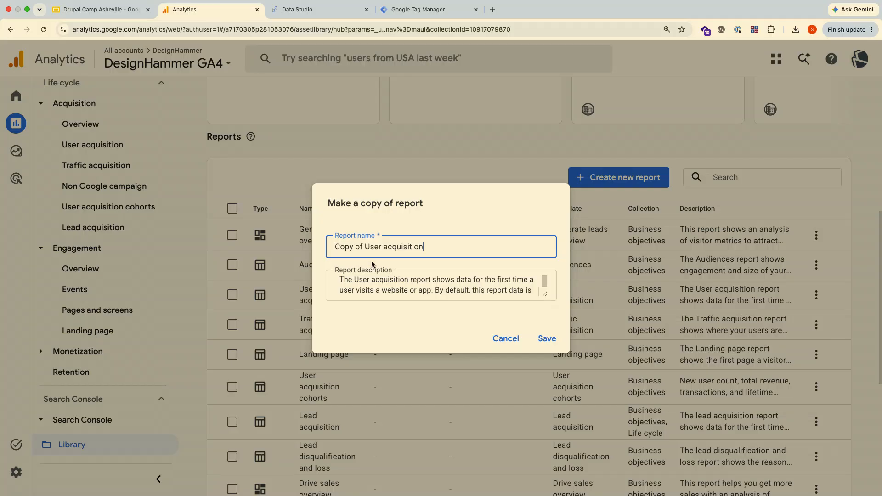
text((contact form submissio))
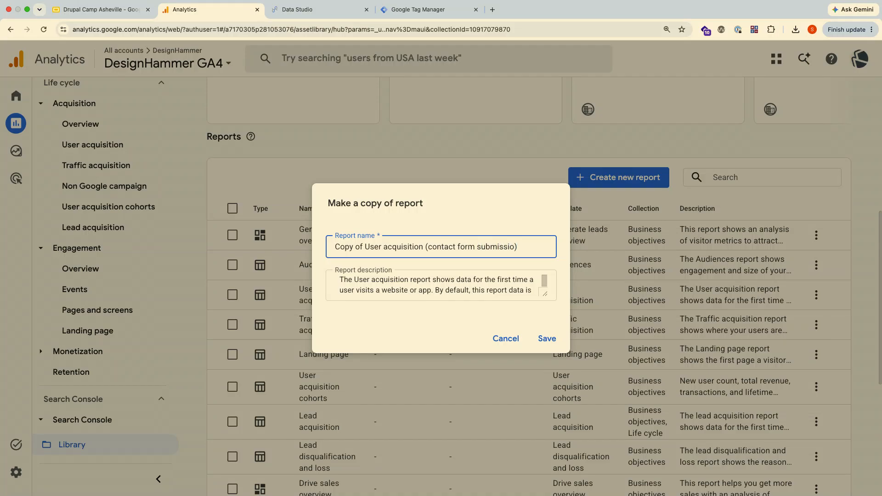
key(BackSpace)
key(BackSpace)
text(on))
key(super+Left)
key(Delete)
key(Delete)
key(Delete)
key(Delete)
key(Delete)
key(Delete)
key(Delete)
key(Delete)
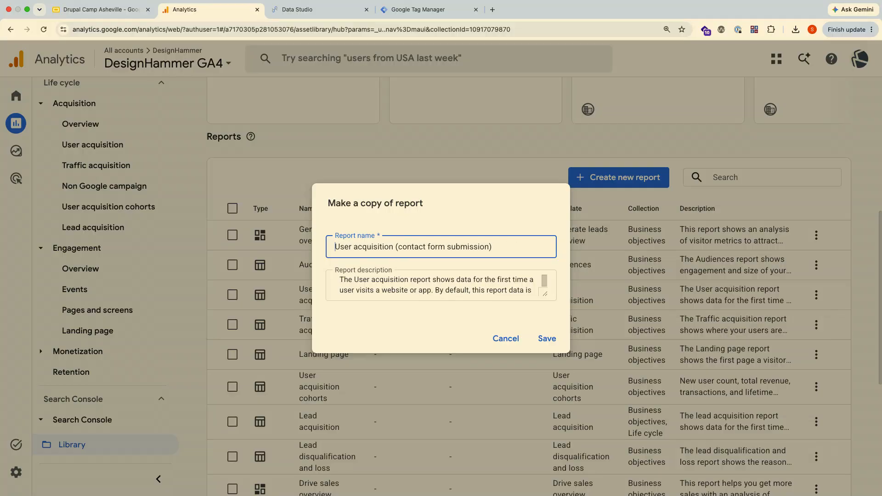
click(543, 339)
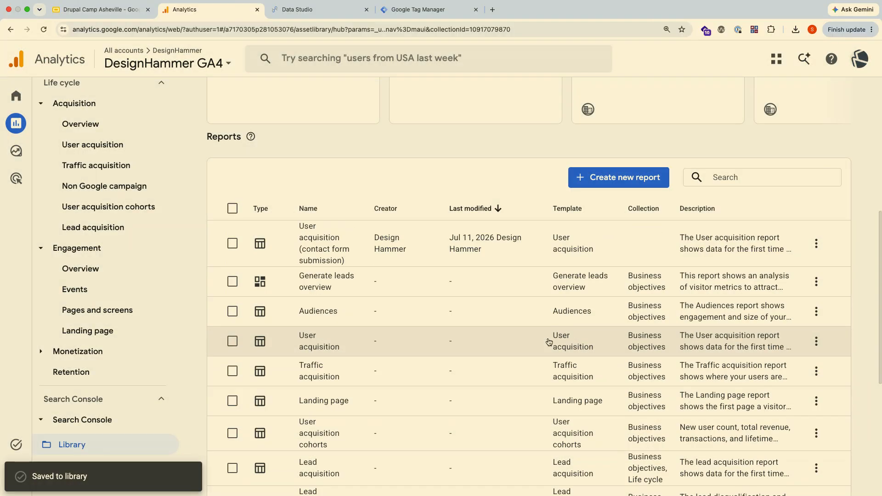
Step: Open the copied User acquisition report and apply a report filter where Event name exactly matches form_submission
click(737, 244)
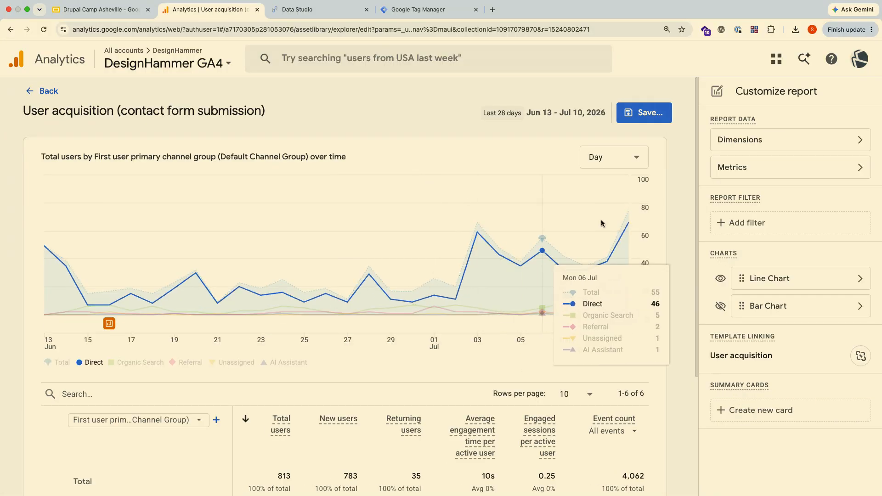
click(765, 224)
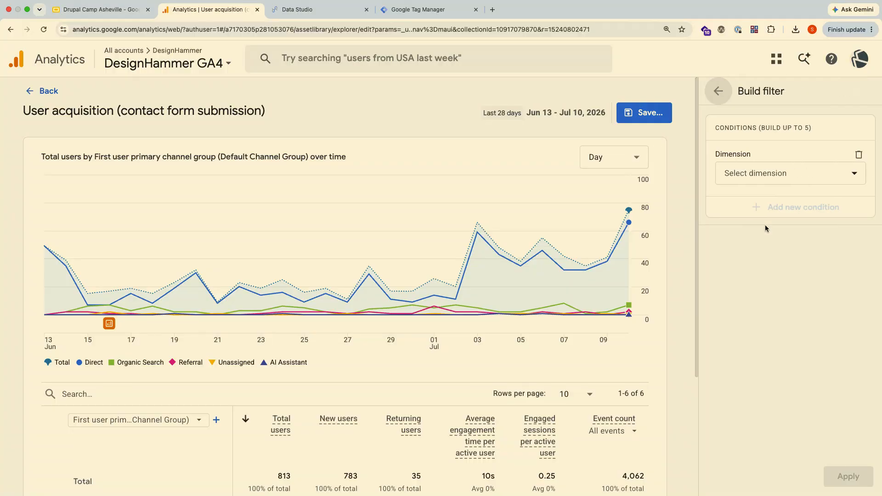
click(769, 173)
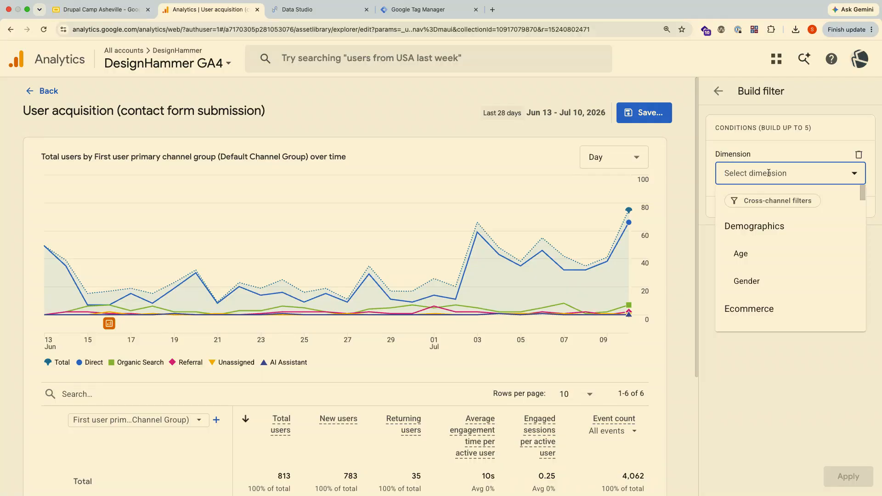
text(event)
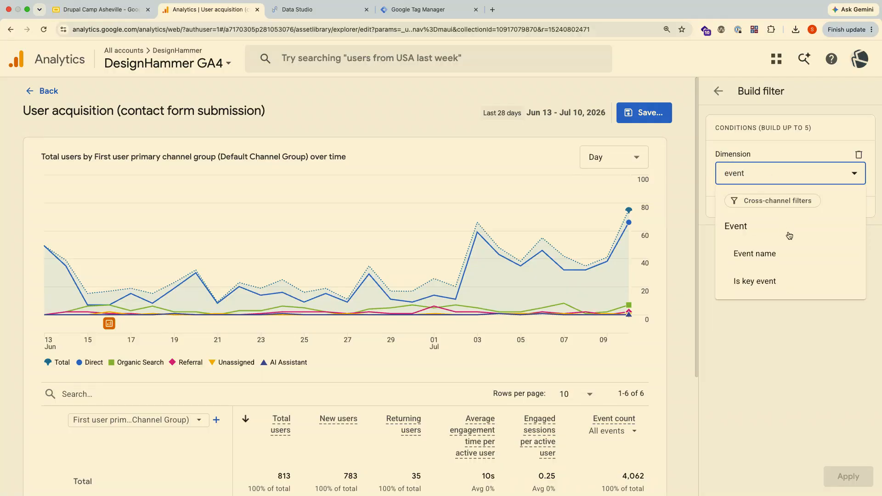
click(764, 264)
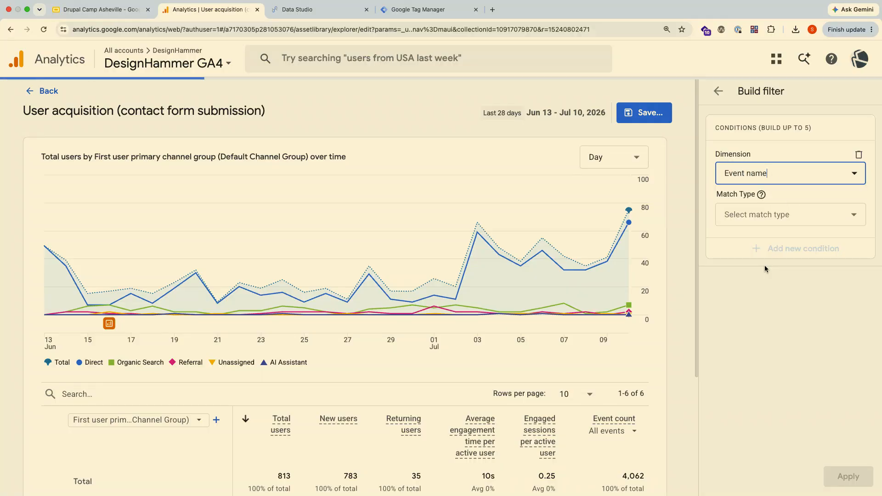
click(780, 212)
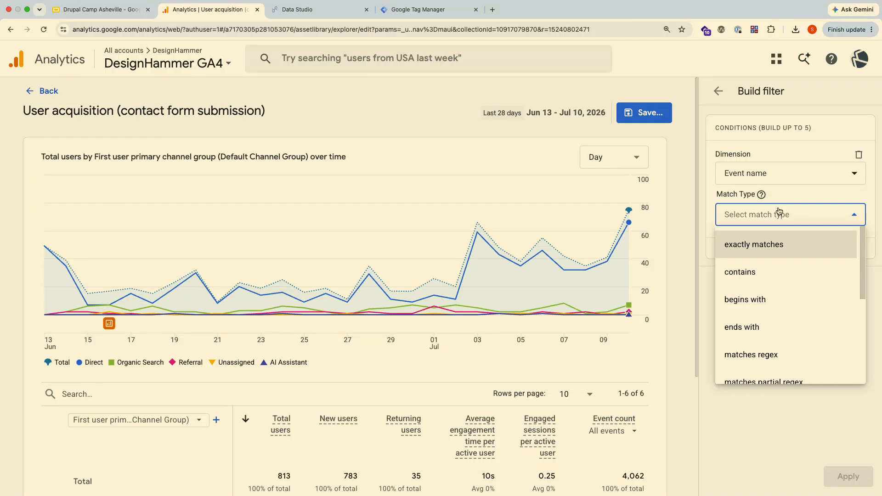
click(781, 244)
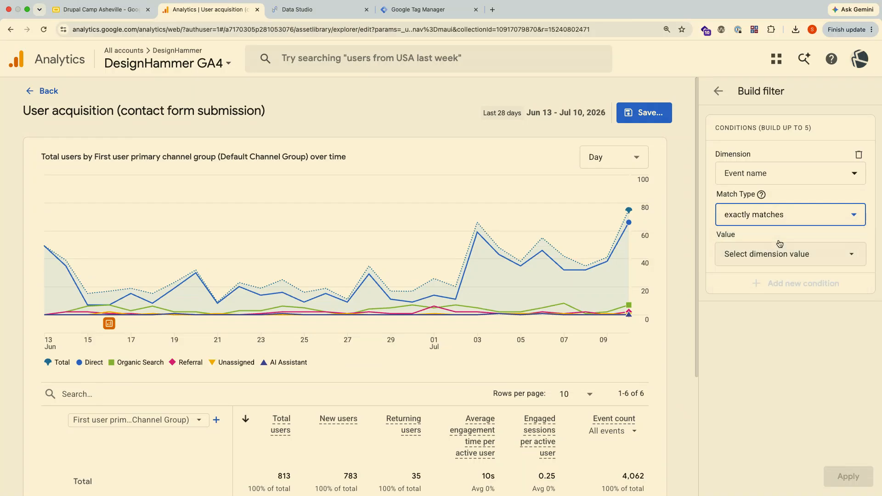
click(757, 253)
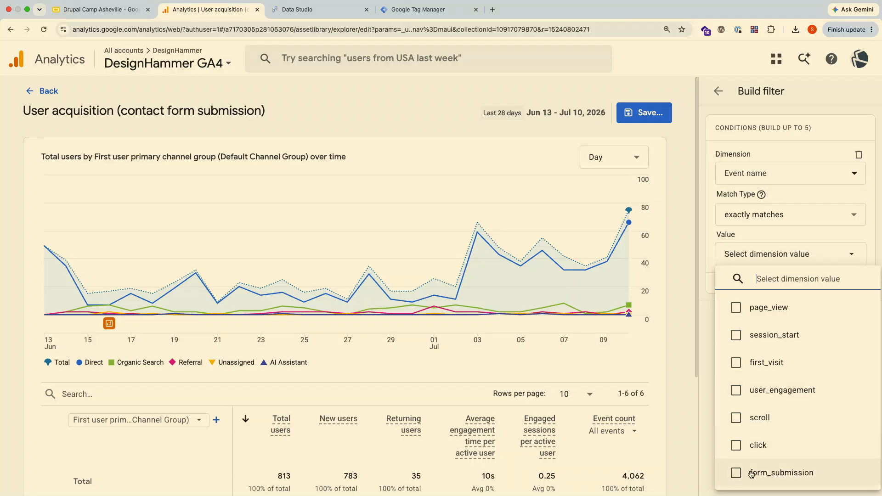
click(737, 473)
click(707, 373)
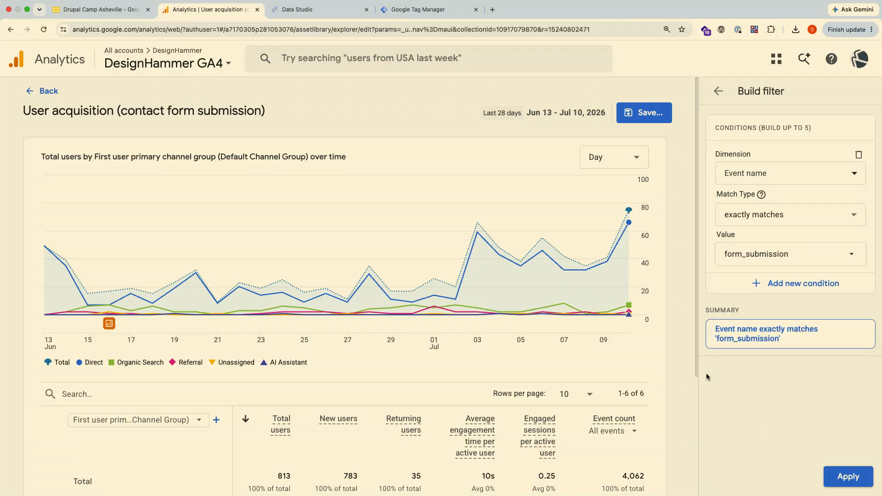
click(848, 476)
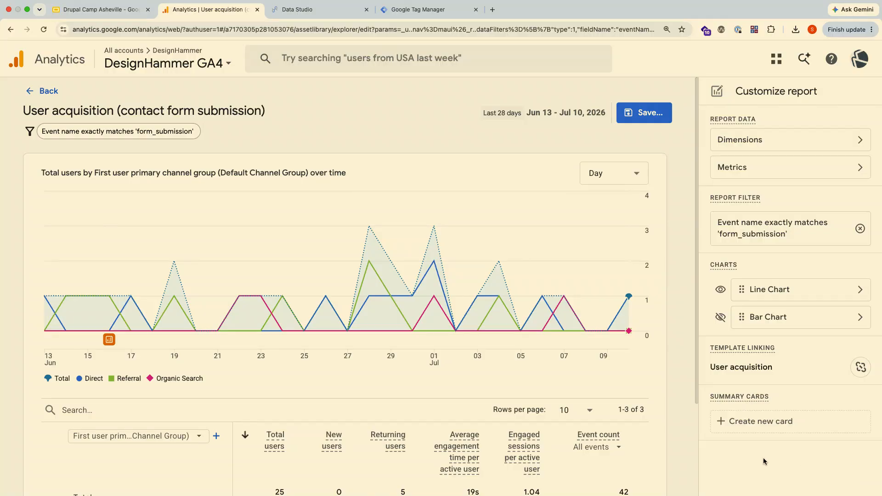
Step: Save the filter changes to the current report and return to the library
scroll(509, 409, down, 5)
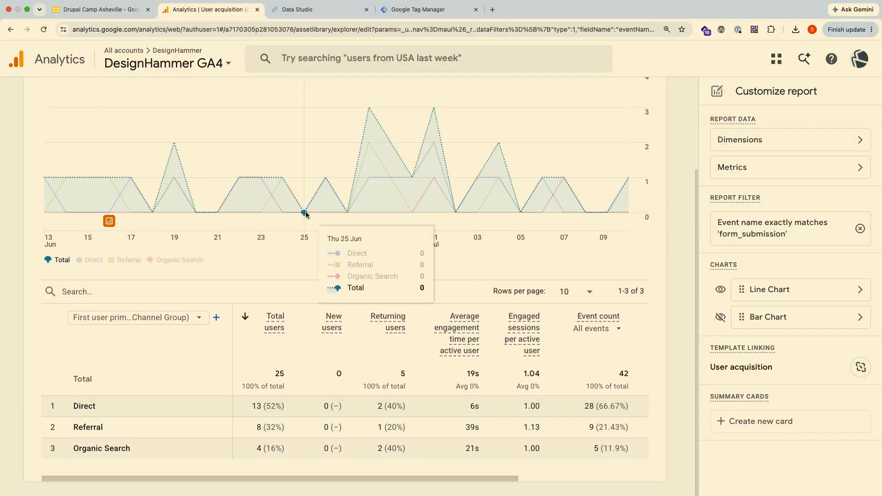
scroll(509, 197, up, 2)
scroll(509, 200, up, 1)
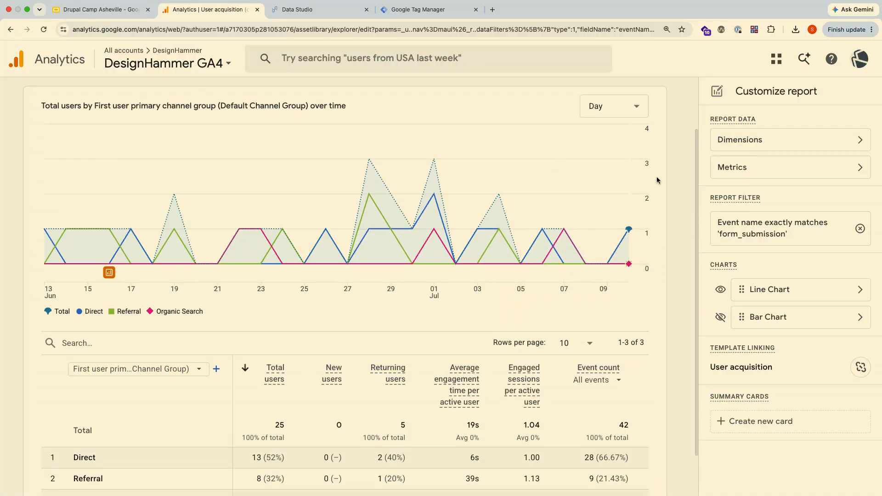
scroll(659, 182, up, 4)
scroll(658, 181, down, 1)
click(657, 118)
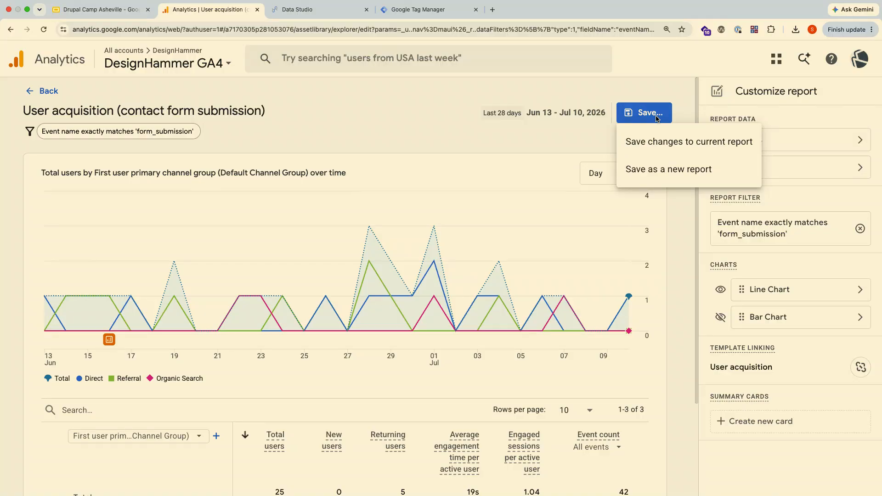
click(649, 144)
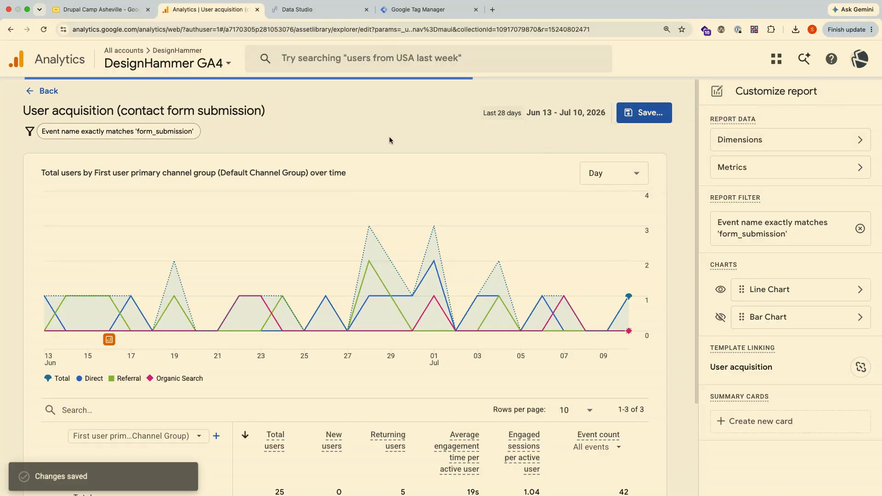
click(46, 94)
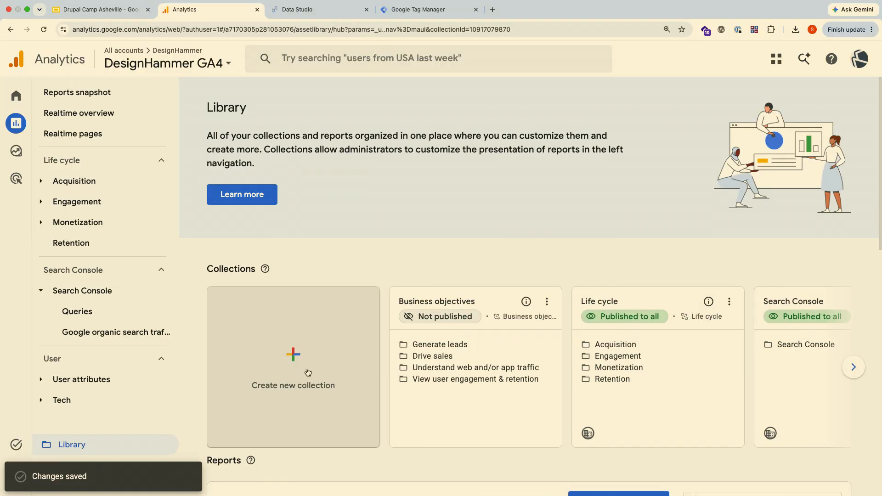
Step: Edit the Life cycle collection and add the User acquisition (contact form submission) report to its Acquisition topic, directly below User acquisition
scroll(308, 372, down, 3)
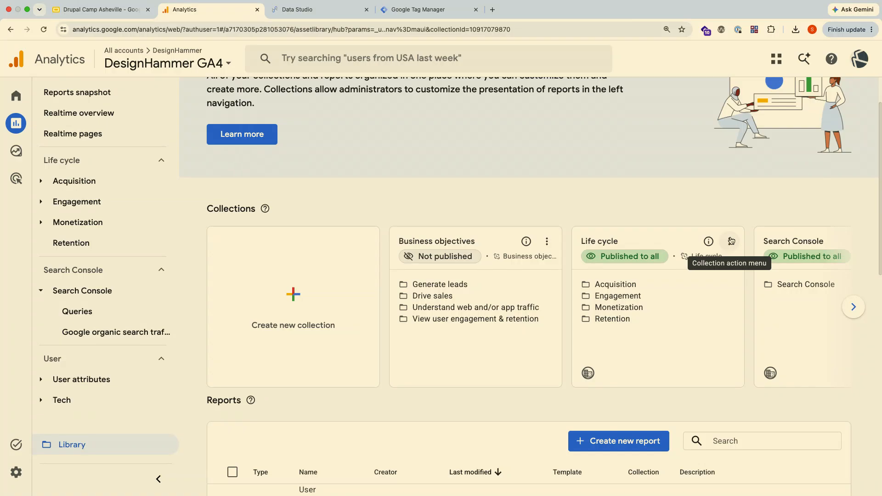
click(731, 241)
click(730, 297)
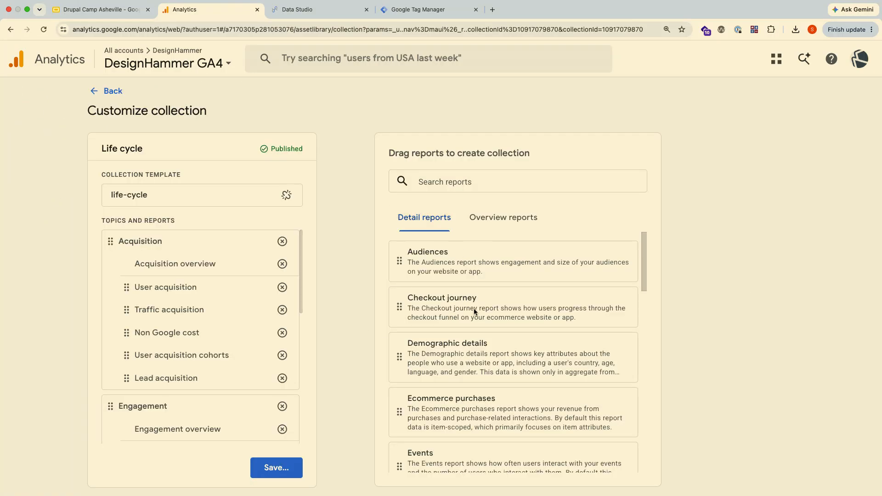
click(459, 184)
text(conta)
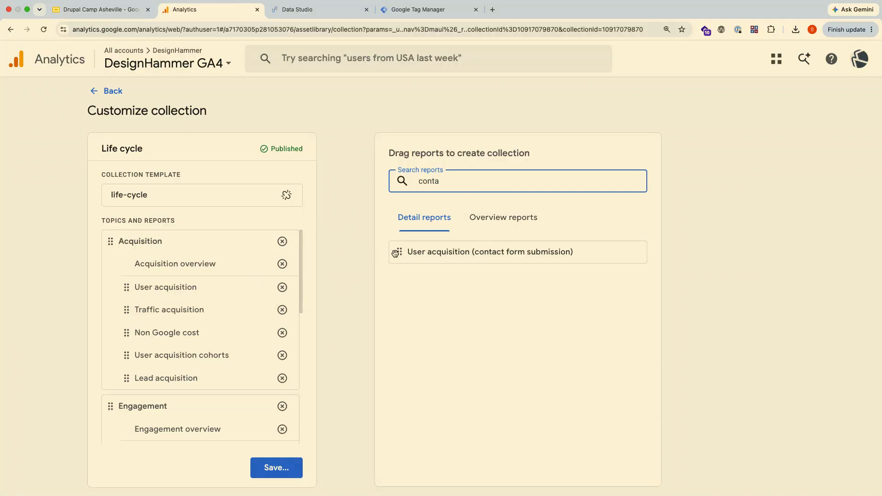
drag(399, 251, 138, 326)
Step: Save the changes to the current collection and return to the library
click(276, 467)
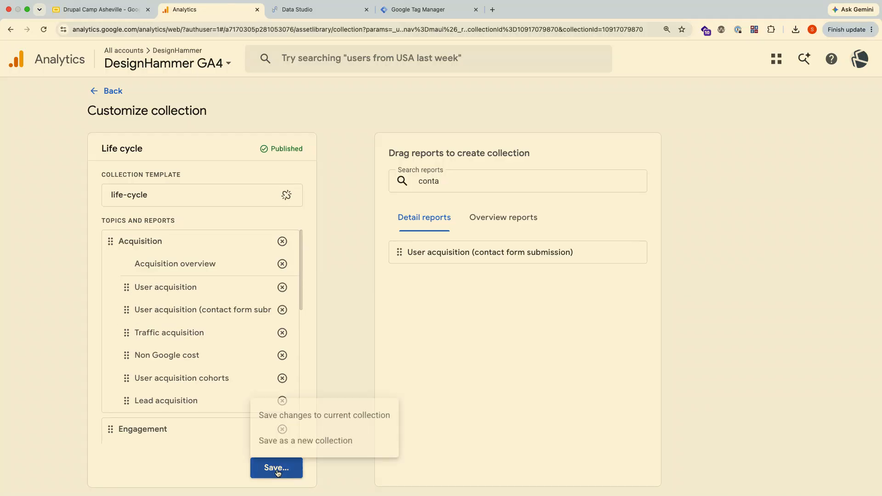
click(317, 413)
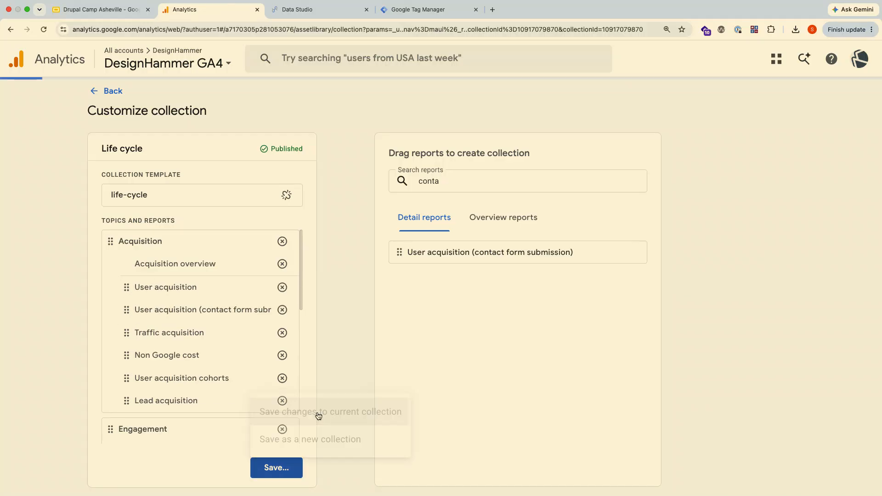
click(108, 91)
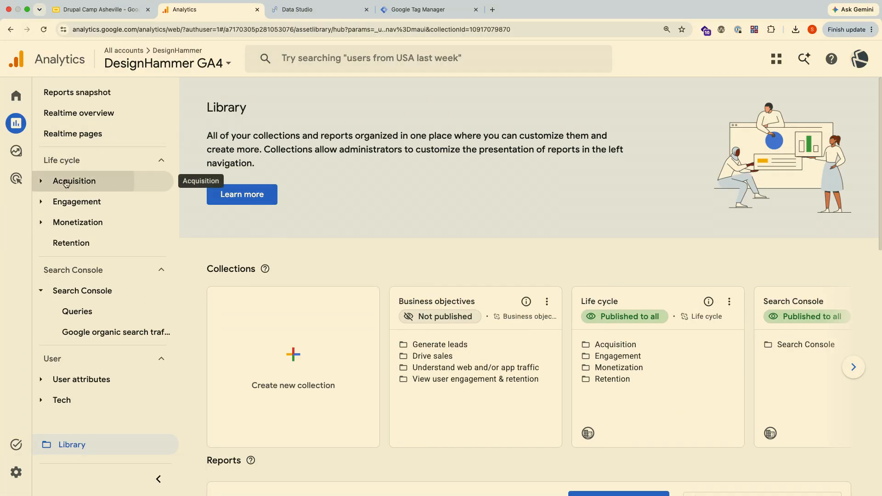
Step: Open the User acquisition (contact form submission) report under Acquisition and examine its chart and channel table
click(71, 182)
click(80, 242)
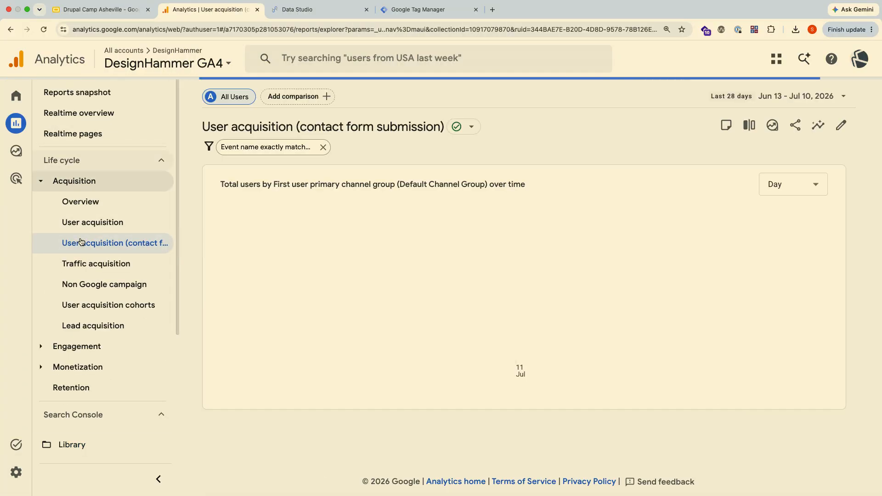
scroll(496, 310, down, 3)
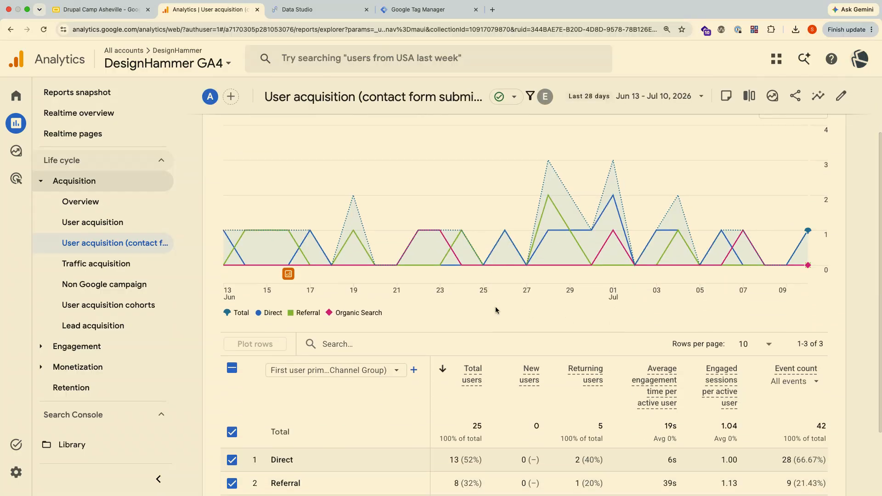
Step: Open the standard User acquisition report and examine its channel table for comparison
click(92, 226)
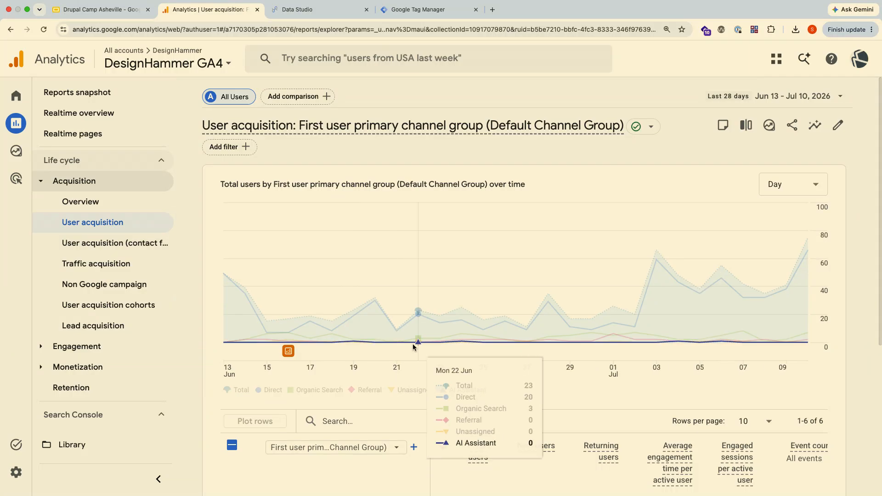
scroll(414, 347, down, 3)
scroll(413, 348, down, 1)
scroll(442, 338, up, 3)
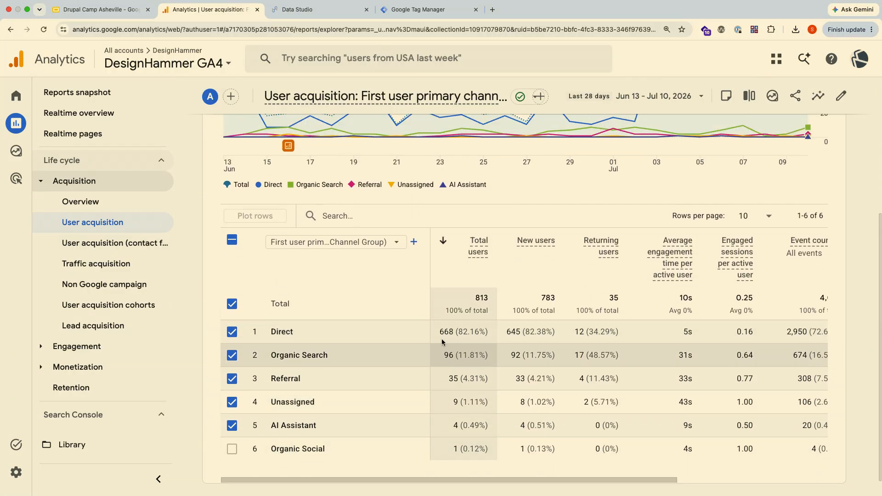
Step: Reopen the User acquisition (contact form submission) report to compare it with the standard report
click(121, 243)
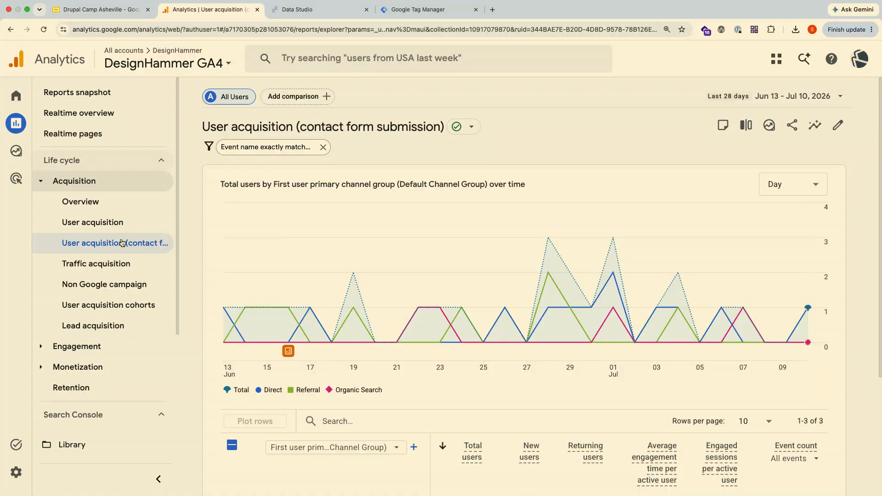
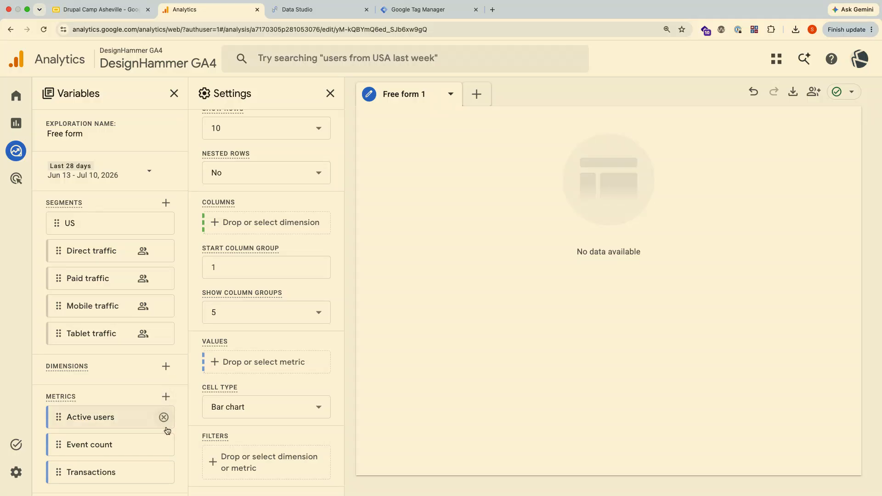
Step: Remove the Active users, Event count and Transactions metrics from the free form exploration's variables
click(165, 417)
click(164, 418)
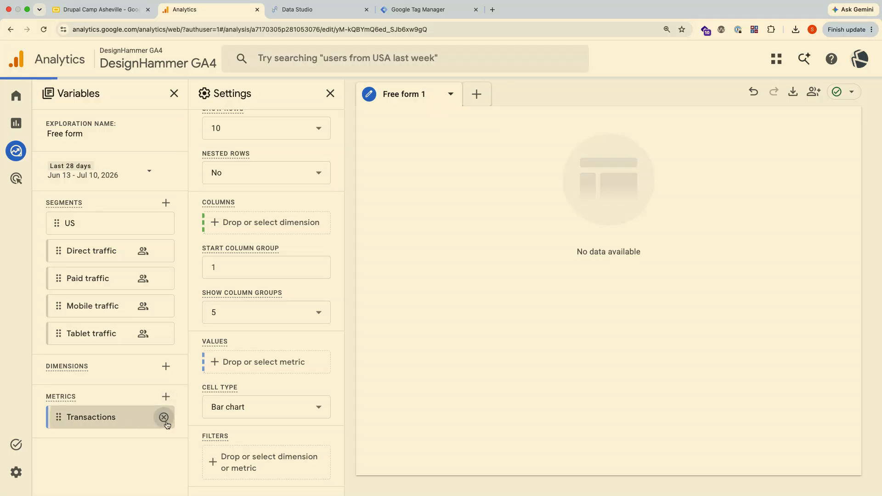
click(164, 417)
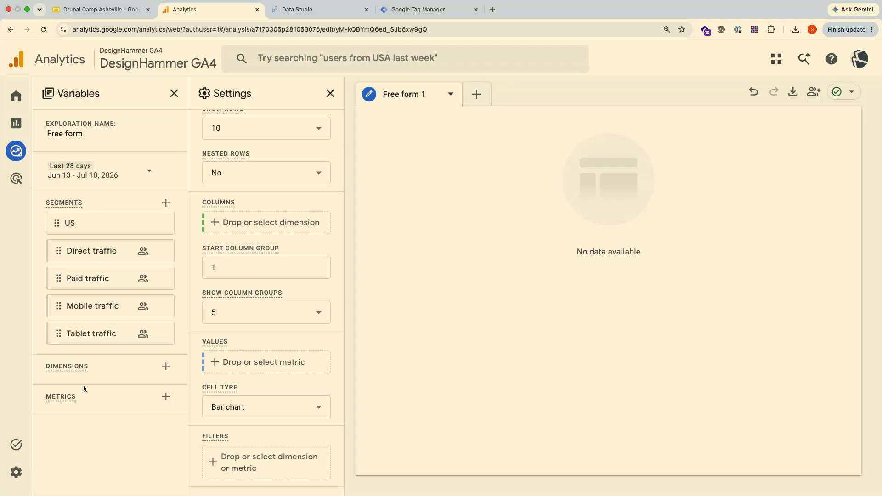
Step: Start adding dimensions to the exploration and select Event name and First user source / medium
click(164, 367)
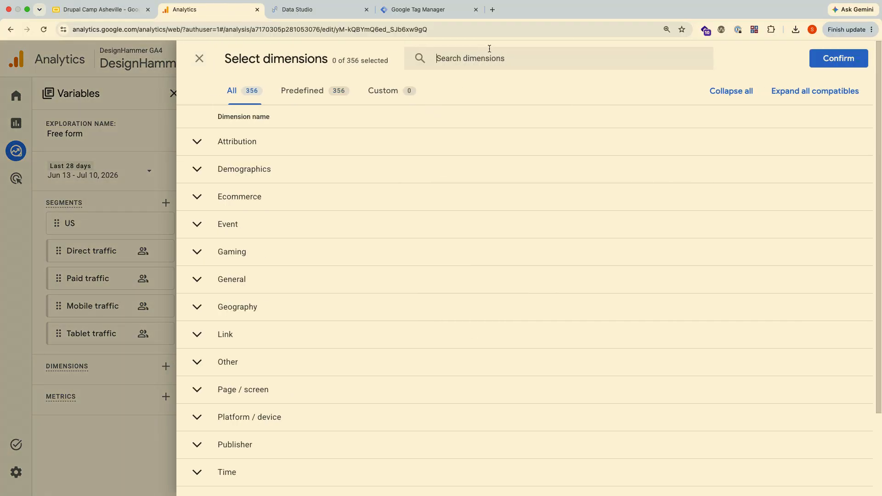
text(event)
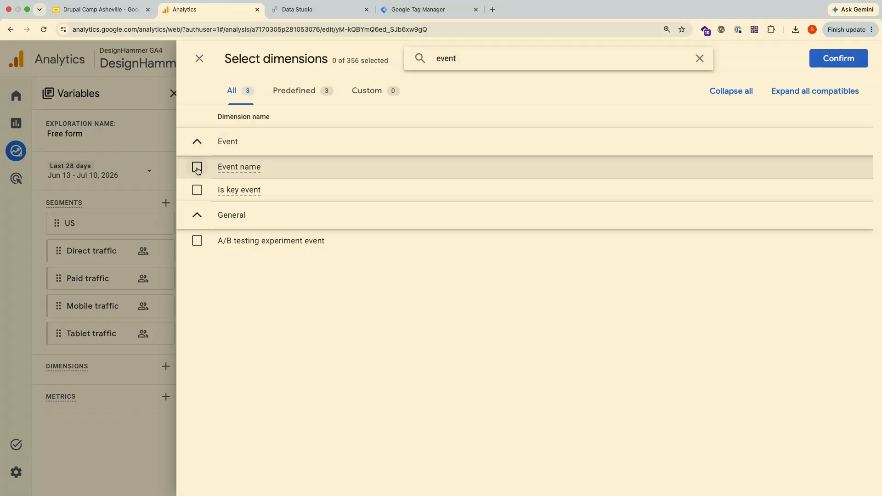
click(197, 168)
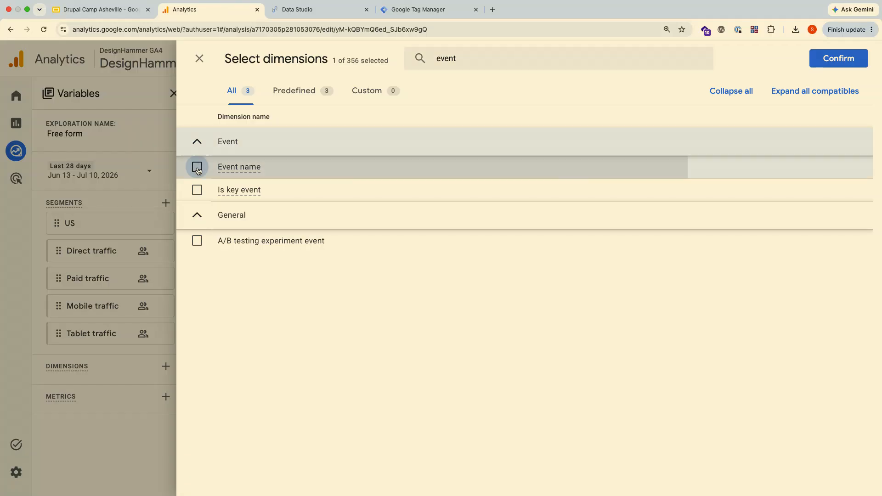
triple_click(509, 59)
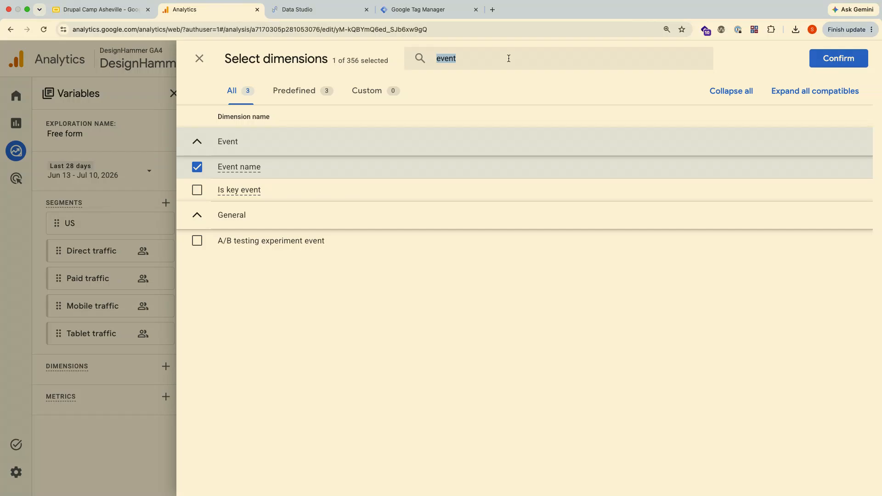
text(fir)
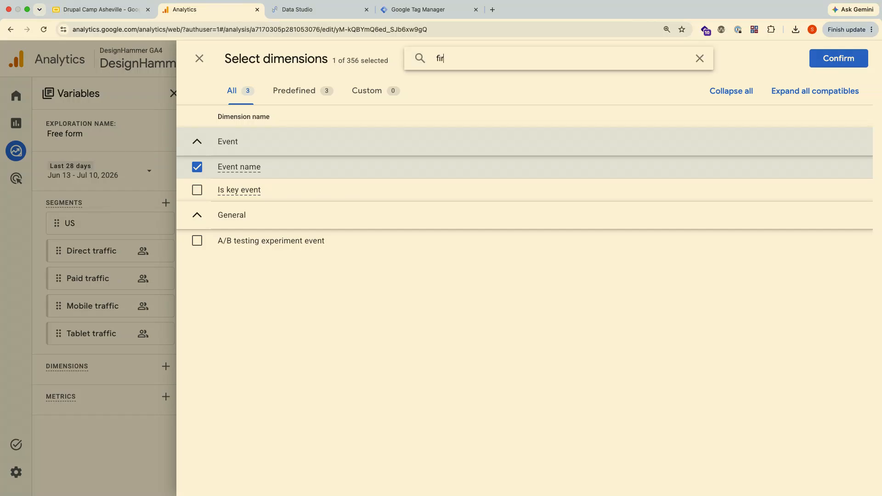
text(st user sour)
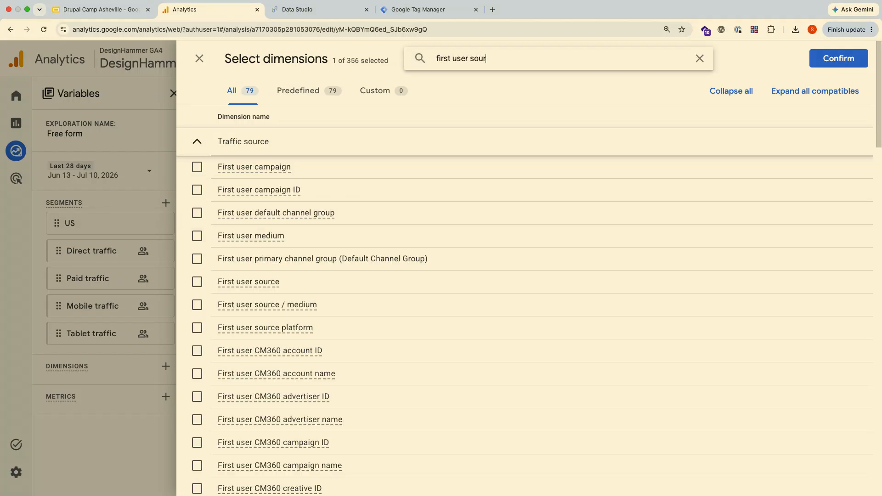
click(197, 191)
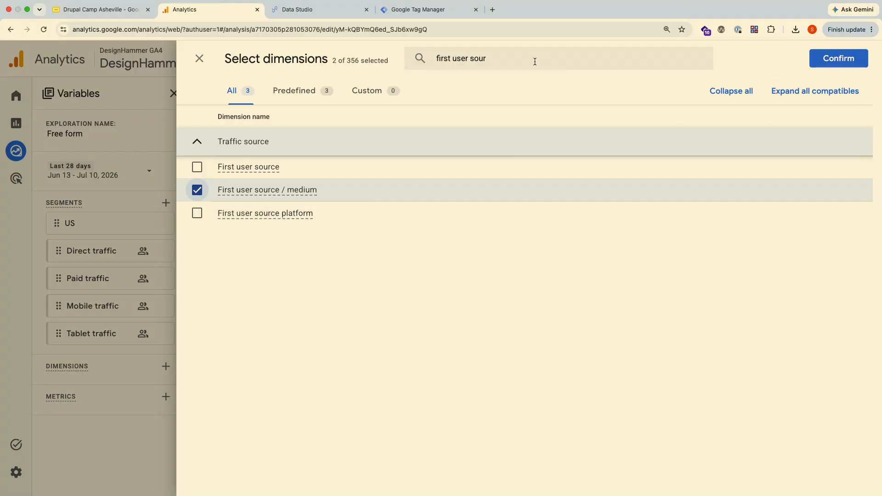
Step: Find and select the geography dimensions Country and Region as well
click(534, 62)
key(alt+shift+Left)
key(alt+shift+Left)
key(alt+shift+Left)
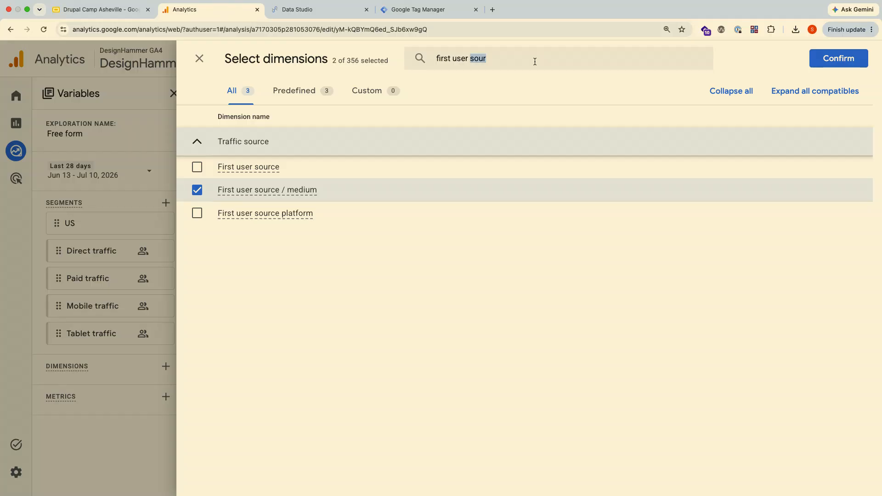
text(country)
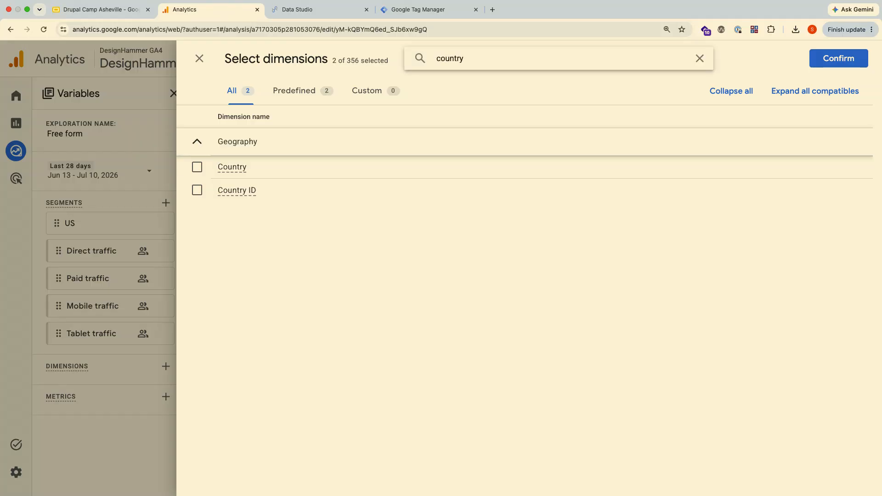
click(201, 173)
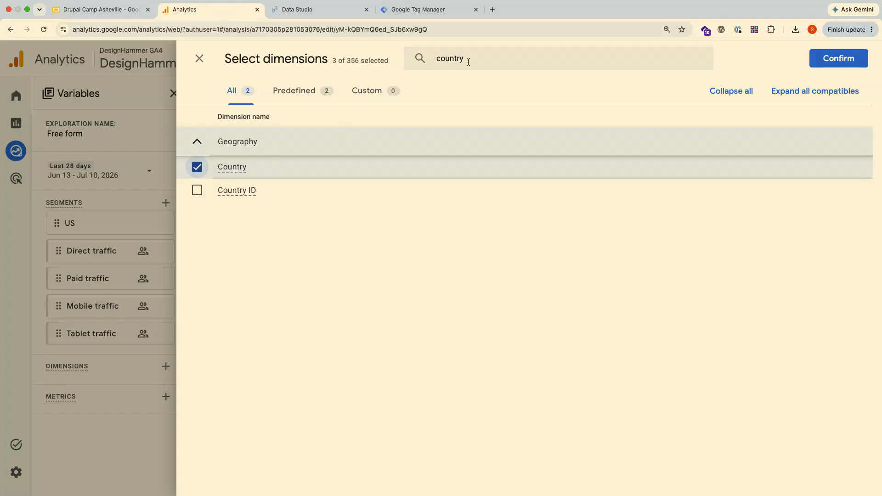
double_click(470, 59)
text(region)
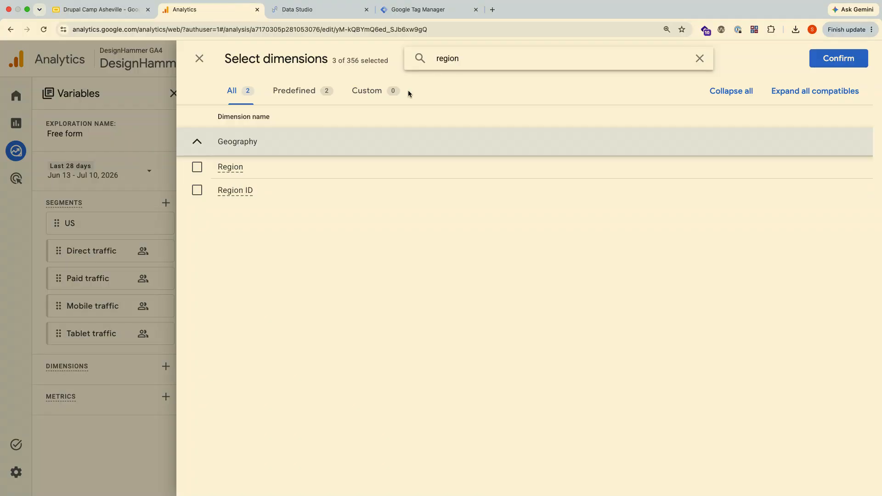
click(211, 170)
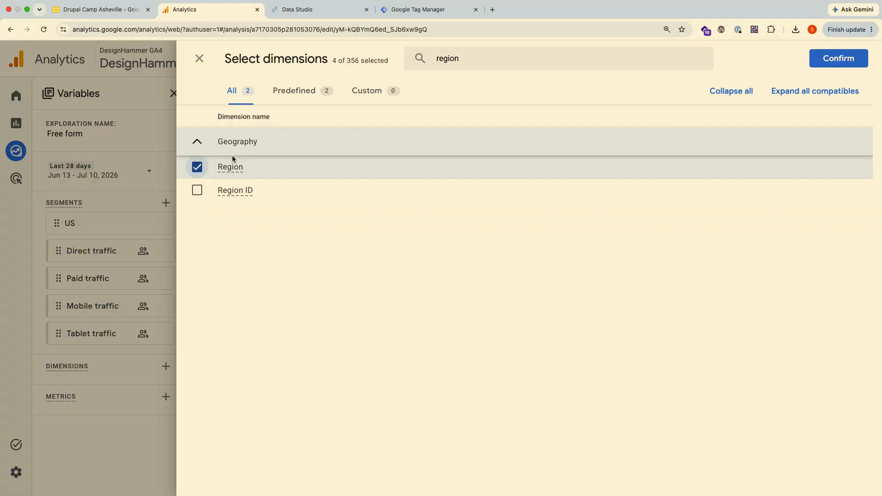
Step: Search the dimensions for city, and add the already selected dimensions to the exploration's variables
double_click(448, 63)
text(city)
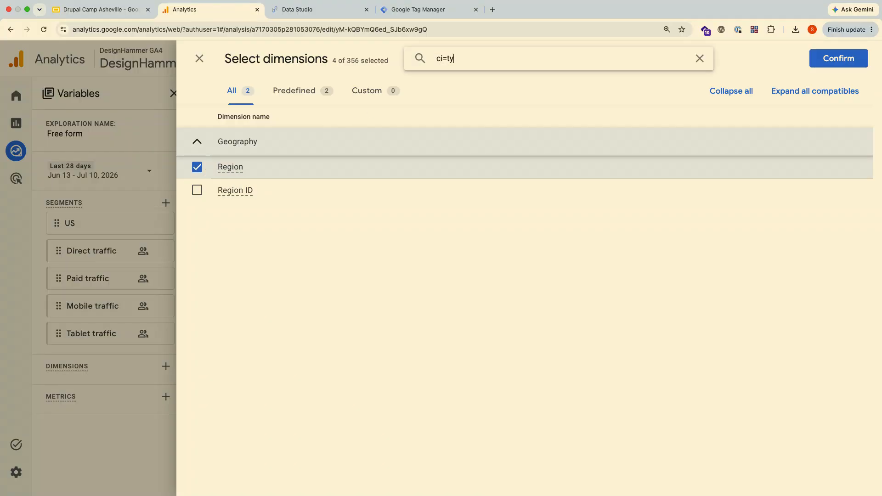
key(BackSpace)
key(BackSpace)
text(ty)
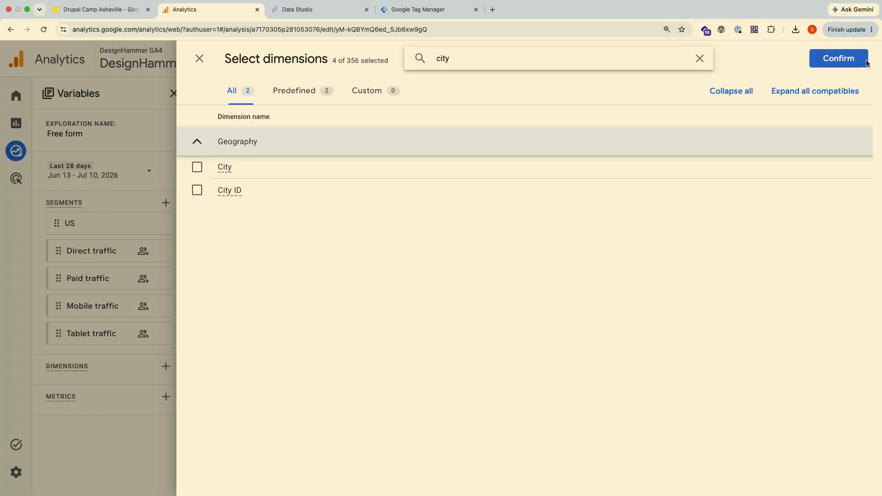
click(839, 58)
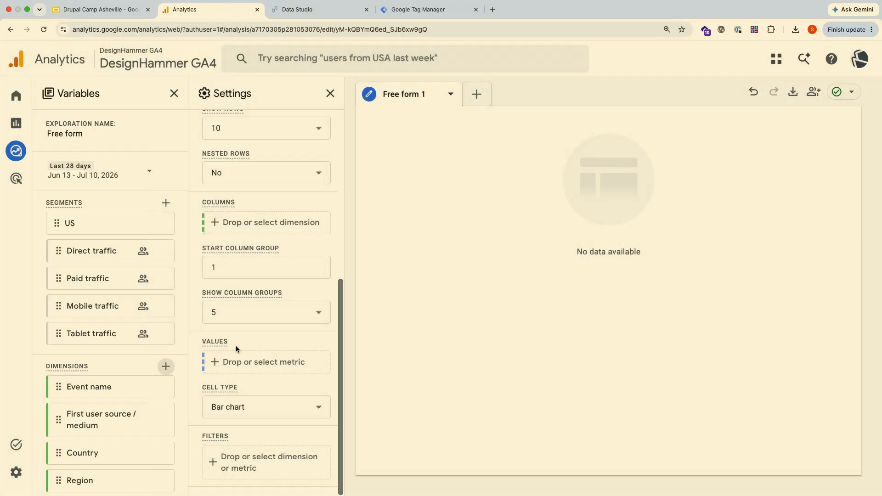
Step: Find the Event count metric and add it to the exploration's variables
scroll(148, 396, down, 2)
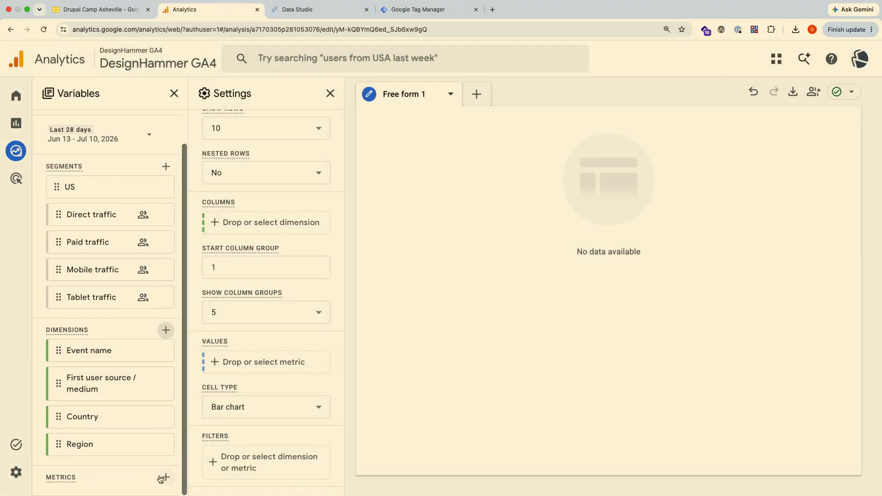
click(166, 477)
click(455, 62)
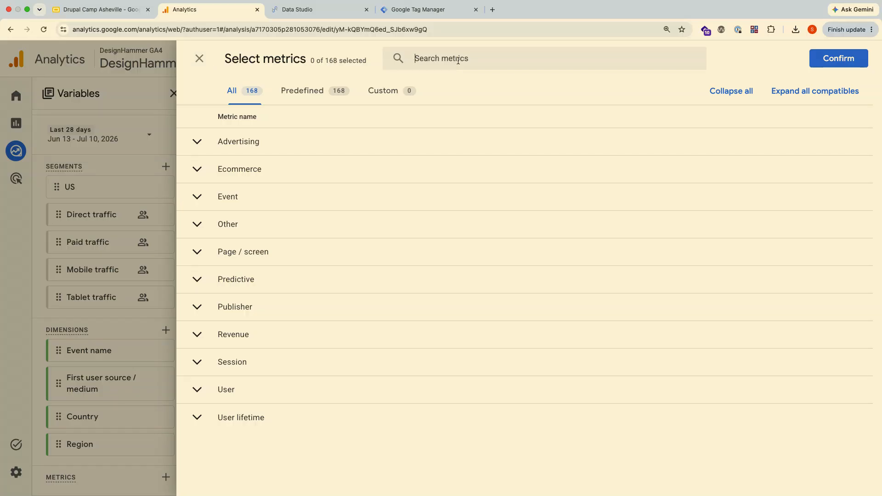
text(event)
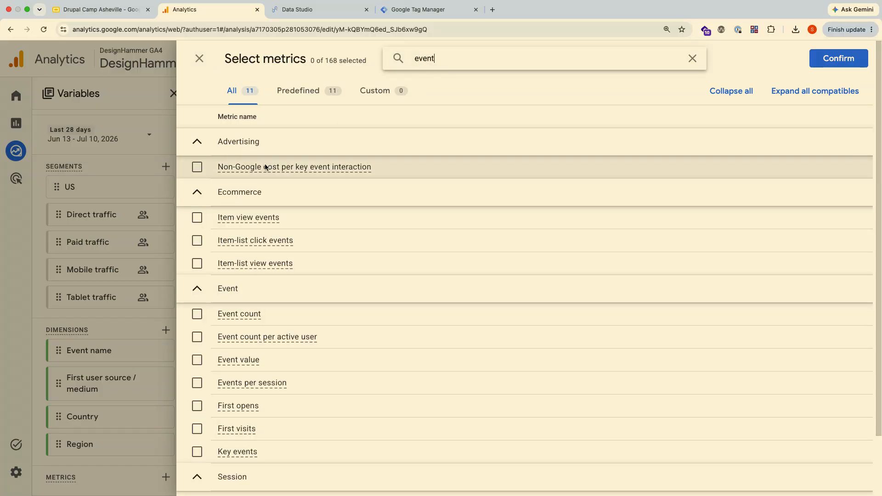
click(197, 314)
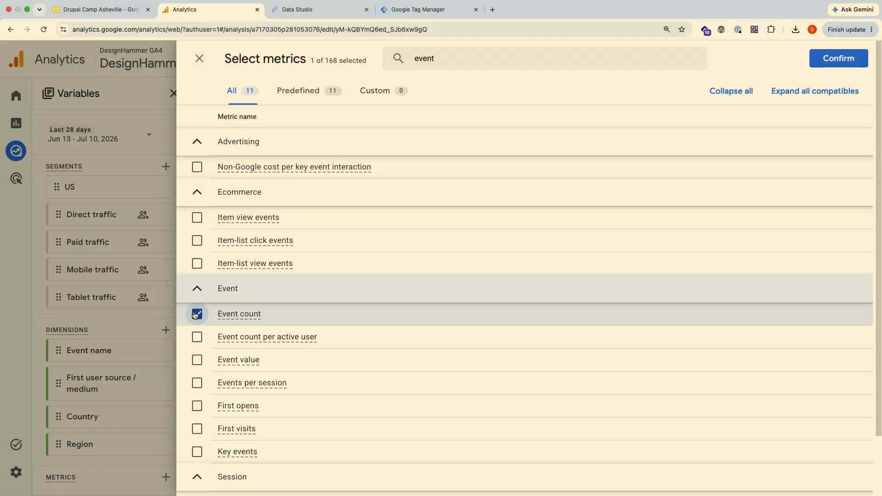
click(838, 60)
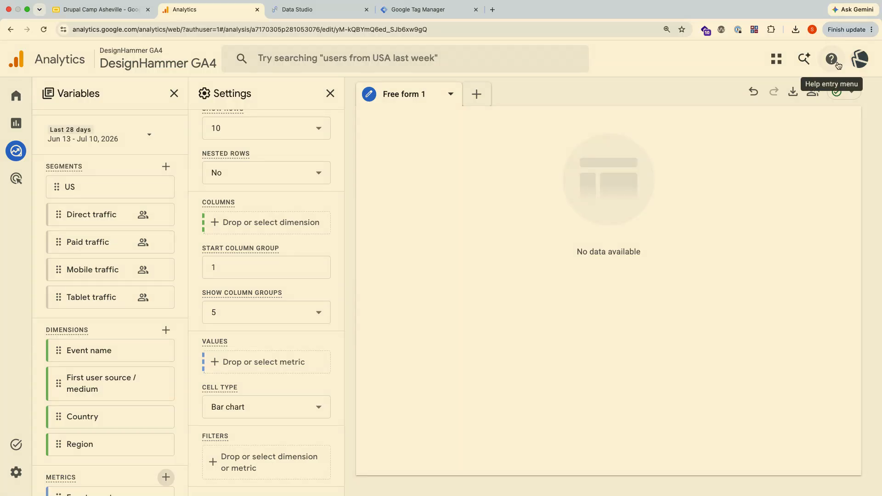
Step: Build the free form table with Event name, First user source / medium, Country and Region as rows and Event count as the value
scroll(116, 330, down, 1)
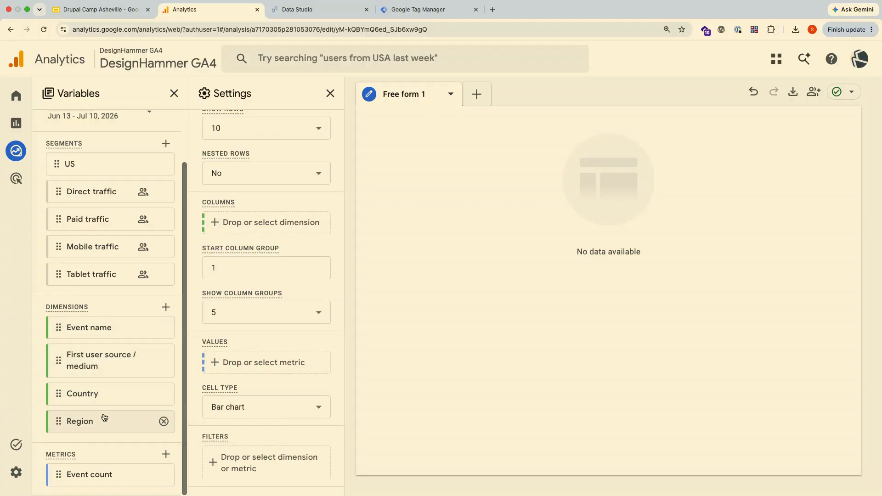
double_click(98, 478)
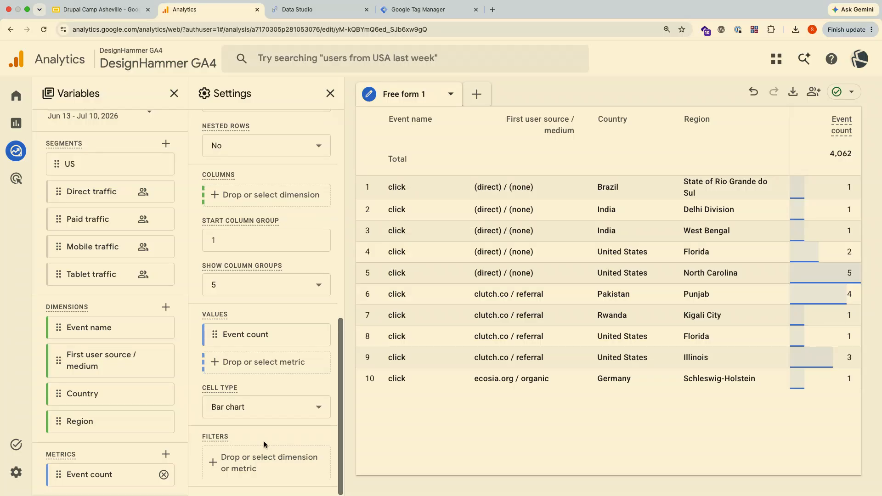
Step: Filter the exploration to rows whose Event name exactly matches form_submission
click(233, 467)
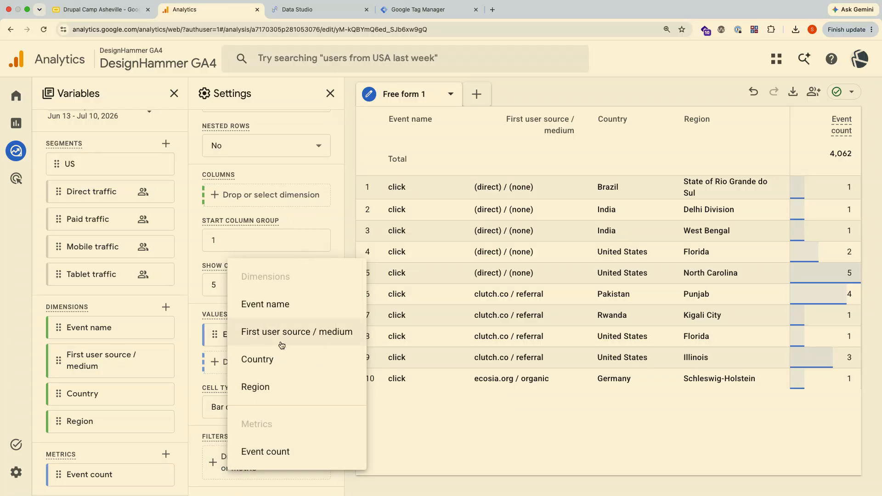
click(280, 314)
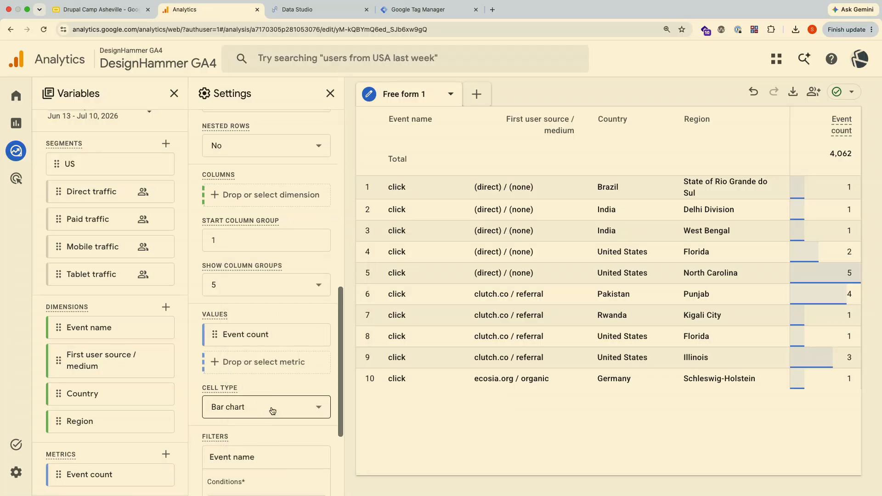
scroll(273, 410, down, 3)
click(265, 362)
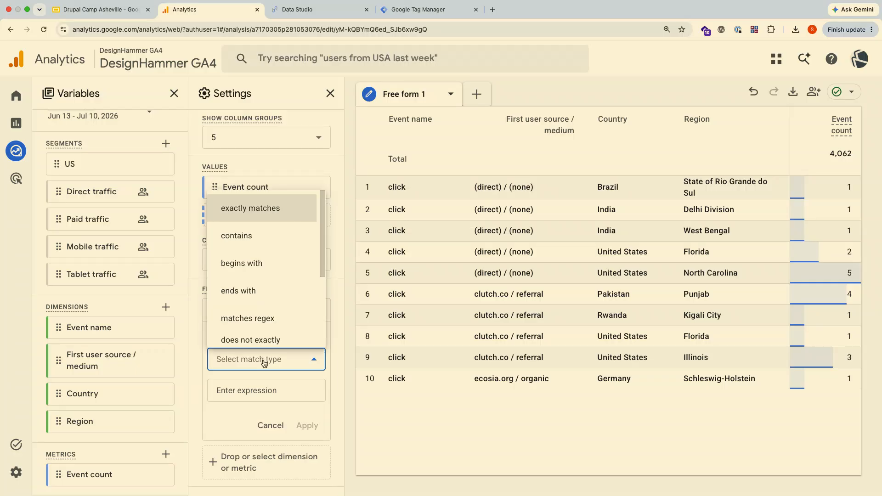
click(271, 214)
click(239, 395)
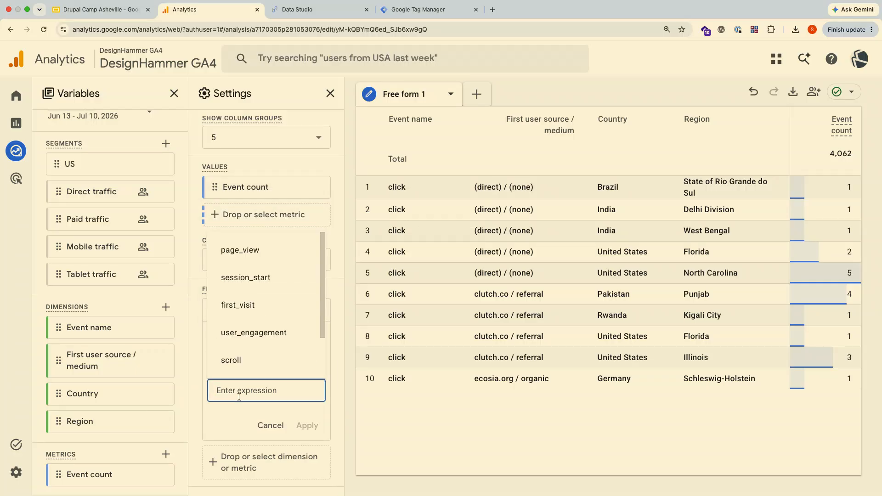
text(form)
click(255, 423)
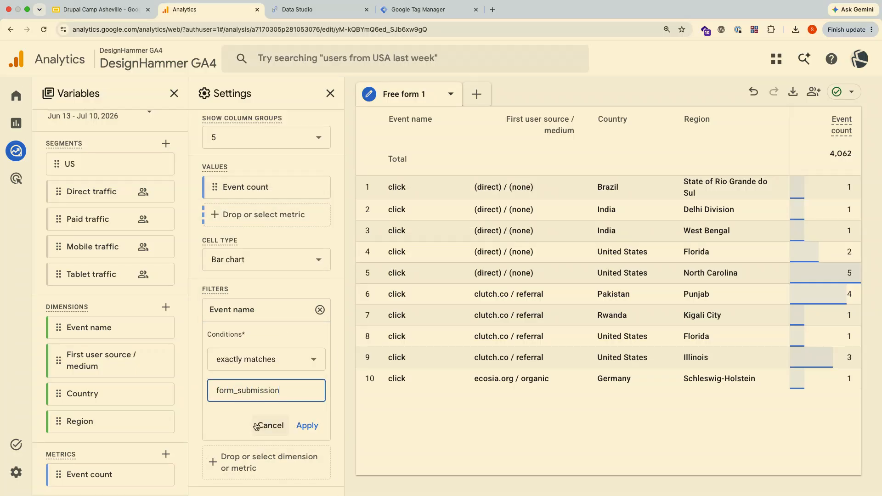
click(308, 426)
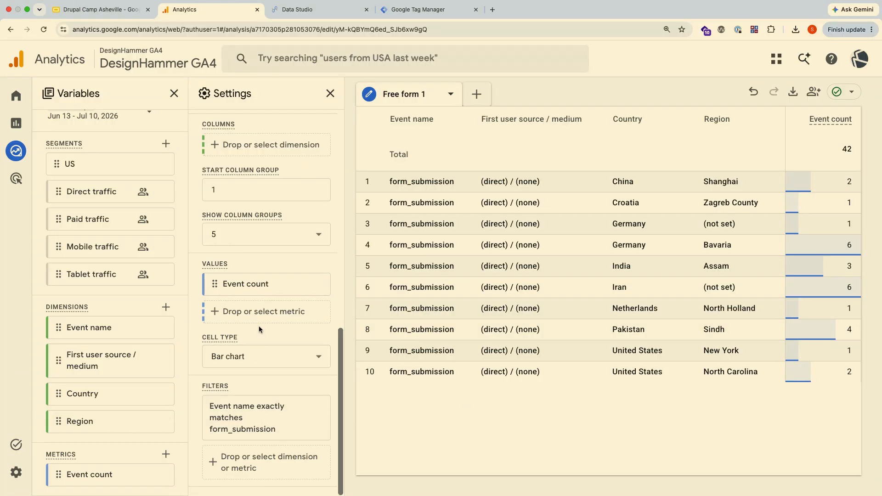
Step: Set the number of rows shown in the free form table to 100
scroll(299, 308, up, 5)
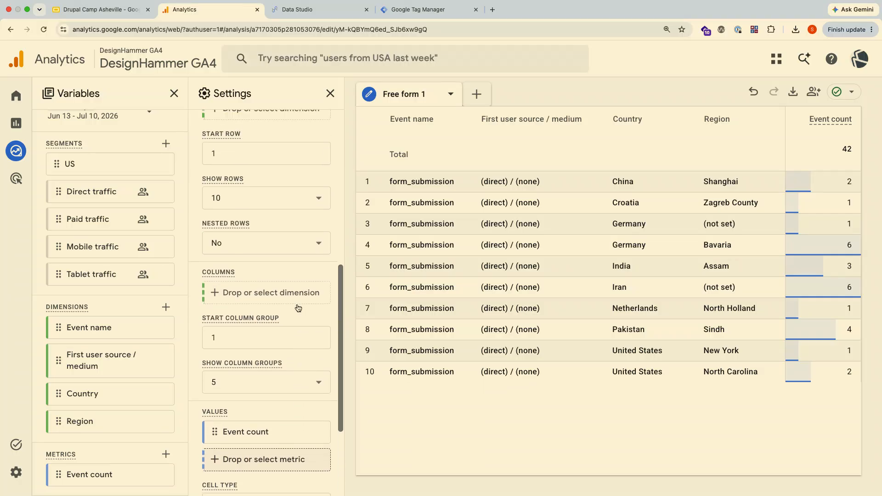
click(322, 235)
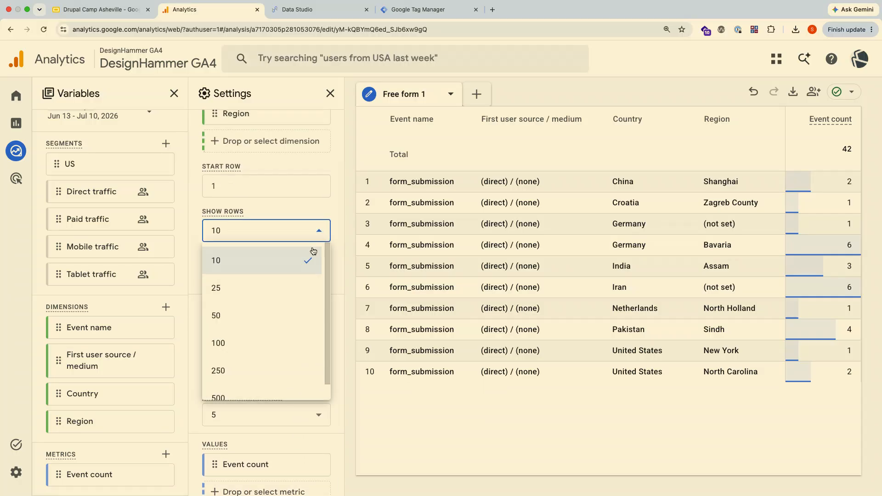
click(275, 344)
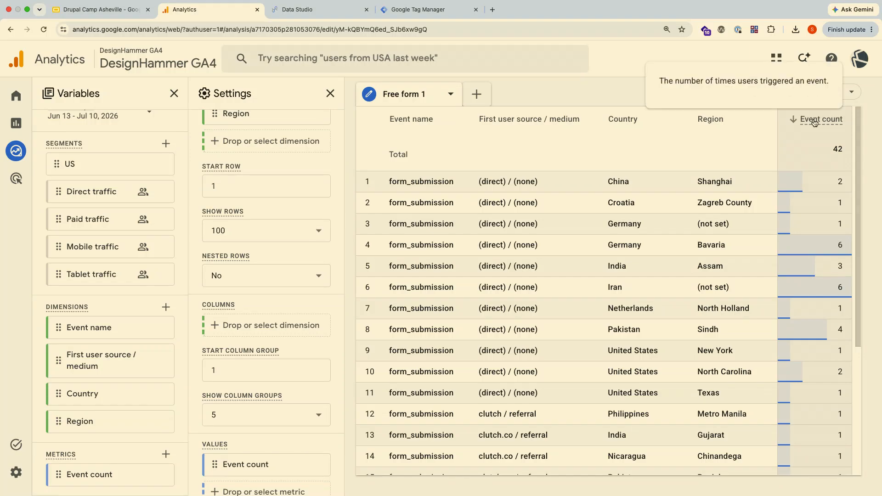
Step: Sort the exploration table by Event count in descending order
click(793, 121)
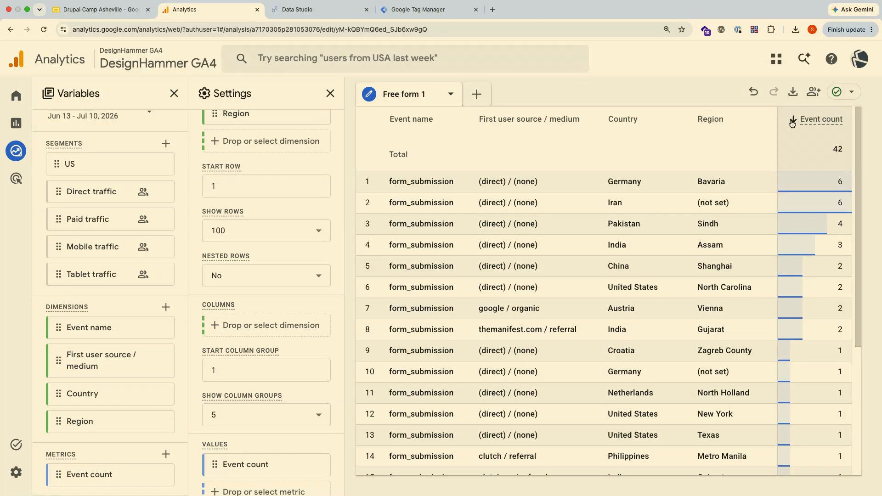
Step: Try to set the exploration's date range to the last 90 days
scroll(140, 180, up, 3)
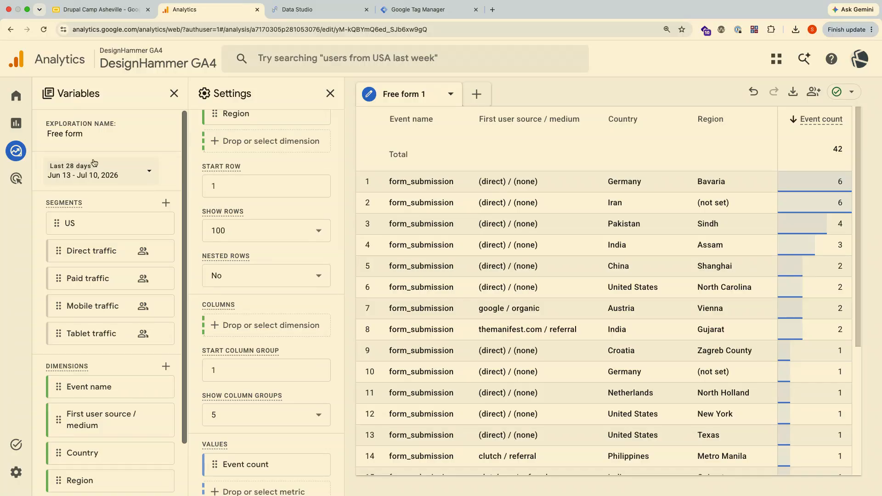
click(148, 180)
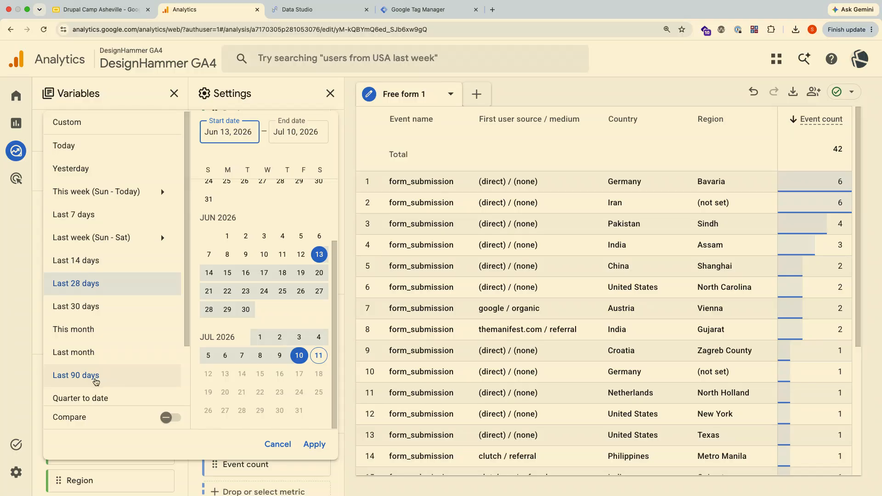
click(96, 382)
click(321, 448)
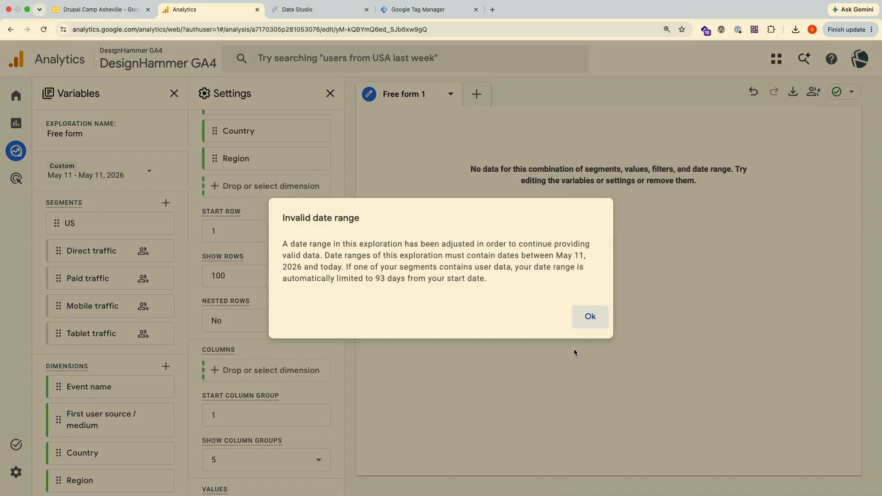
click(591, 317)
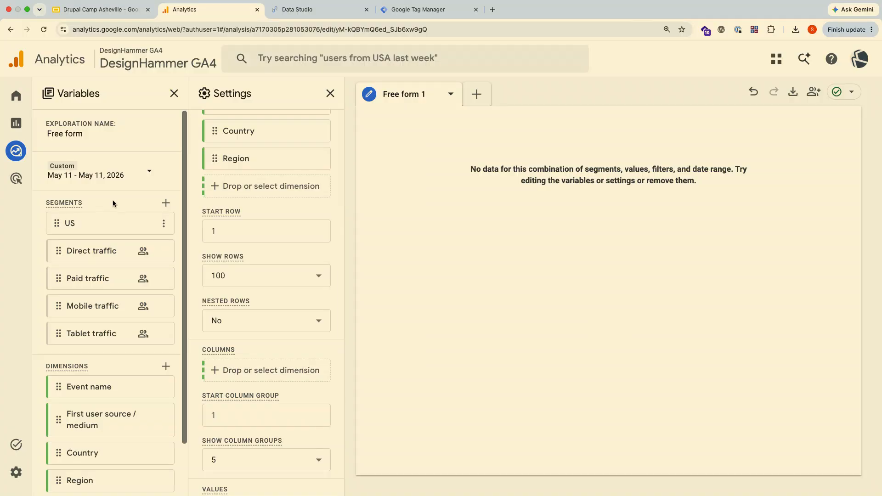
Step: Set the exploration's date range to the last 30 days
click(122, 174)
click(105, 305)
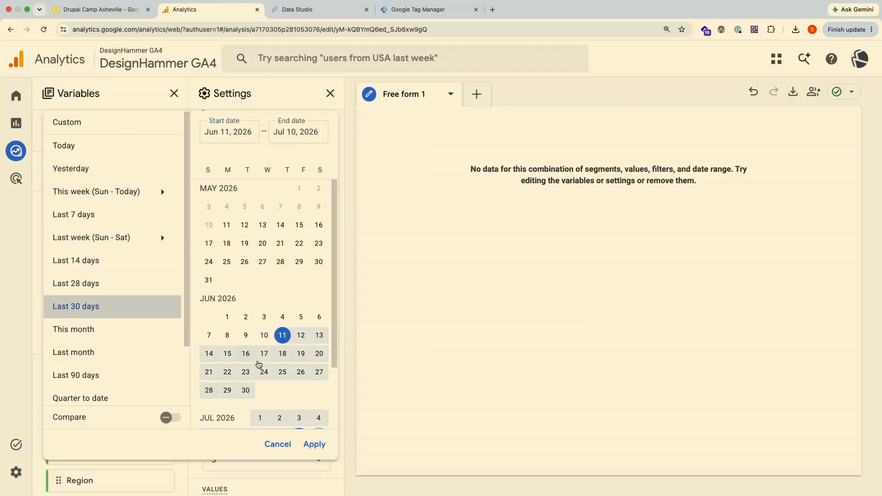
click(315, 445)
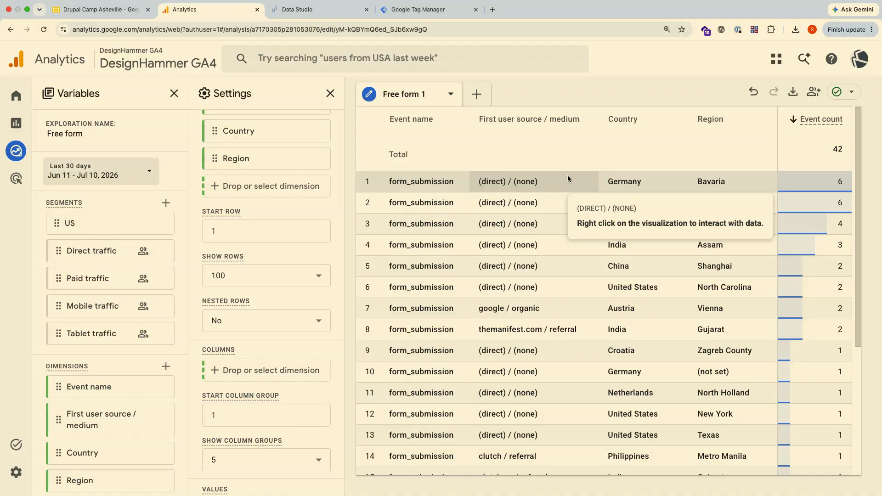
Step: Switch to the Google Slides presentation and start its slideshow from the exploration slide
click(81, 14)
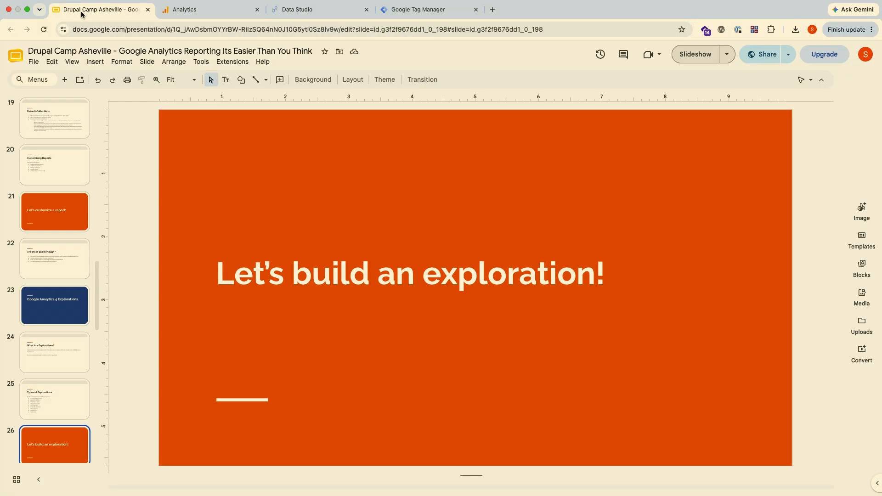
click(687, 60)
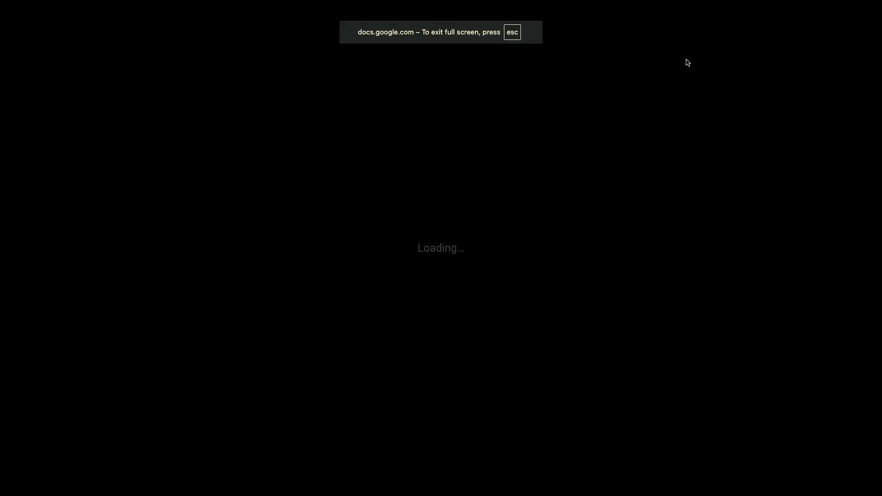
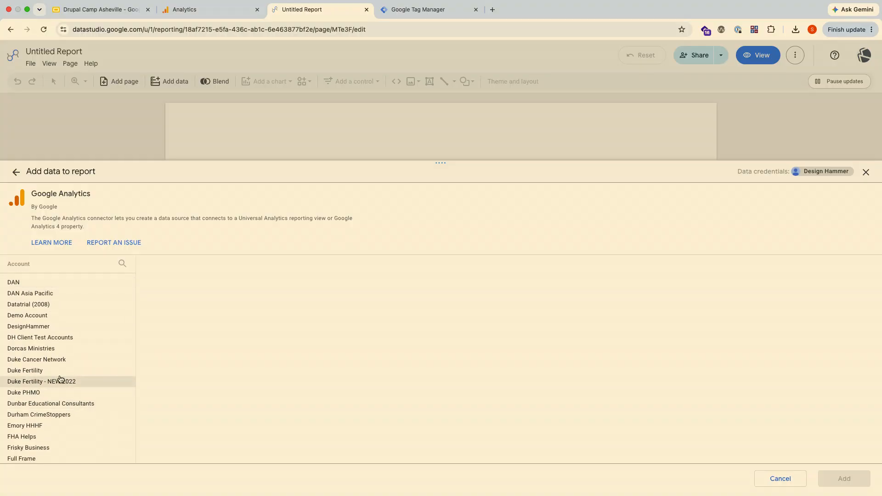
Step: Add the DesignHammer GA4 property from the DesignHammer account to the Data Studio report as a data source
click(45, 327)
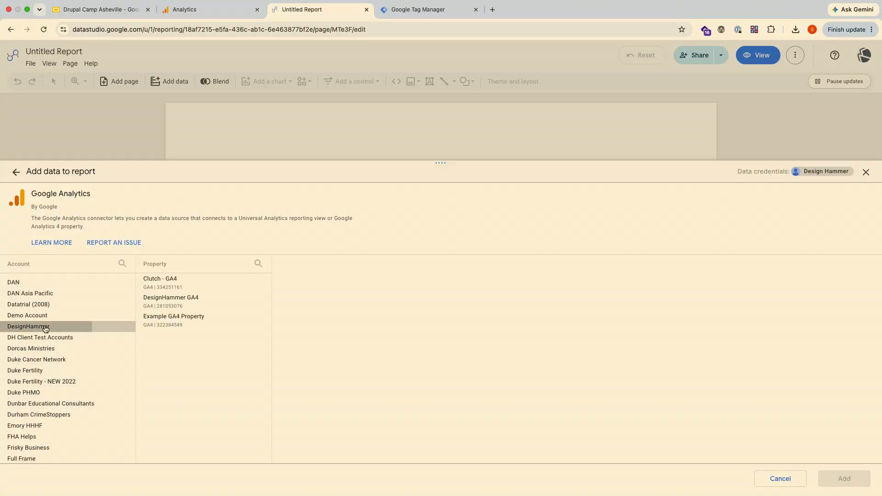
click(183, 305)
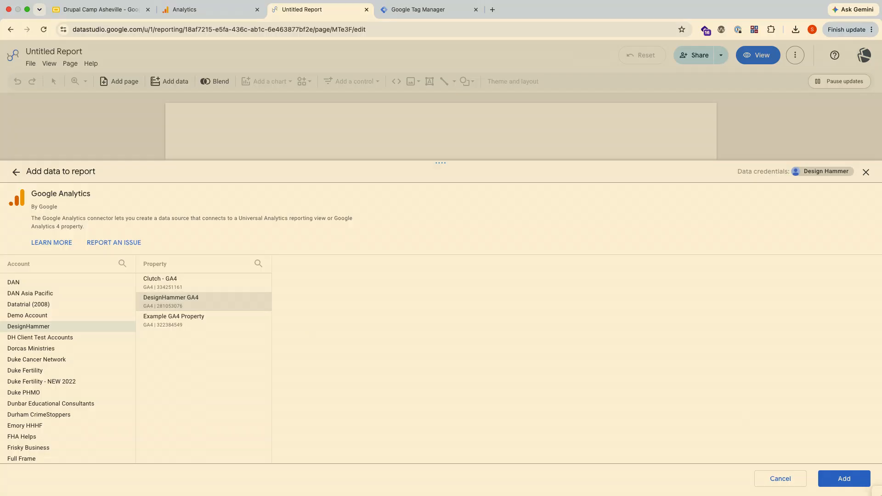
click(838, 481)
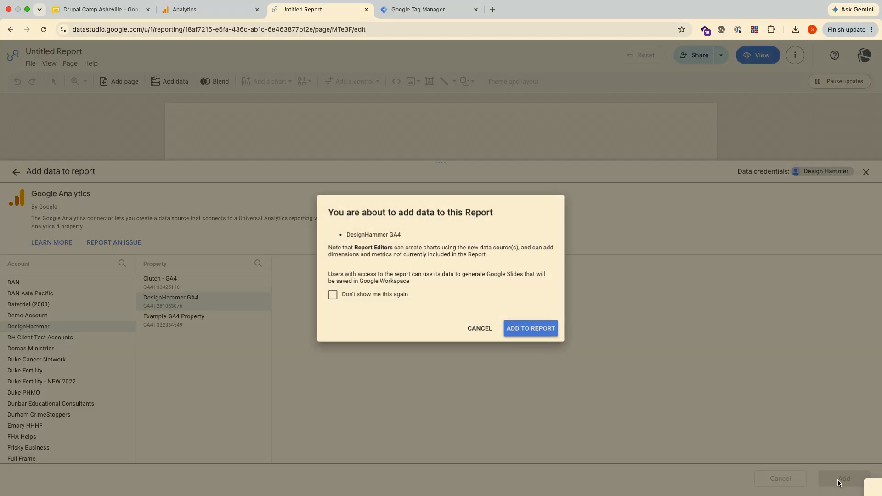
click(523, 329)
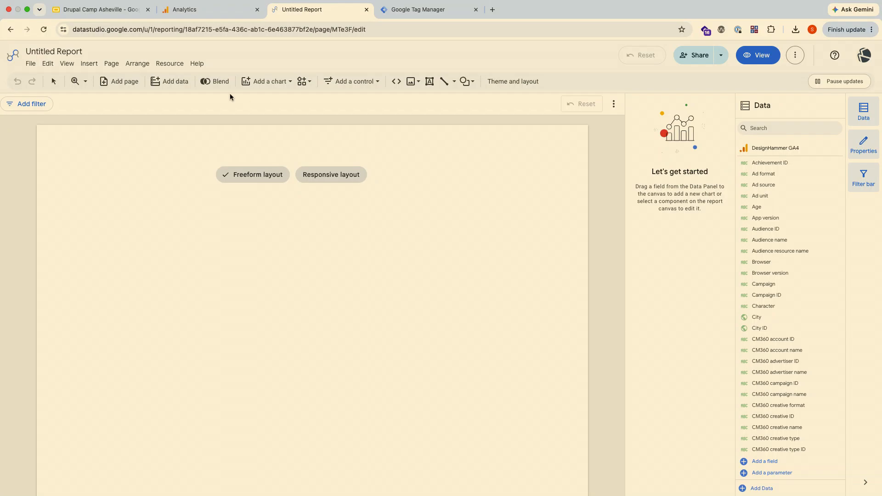
Step: Place a table with heatmap on the report page and enlarge it to span most of the page's width
click(261, 83)
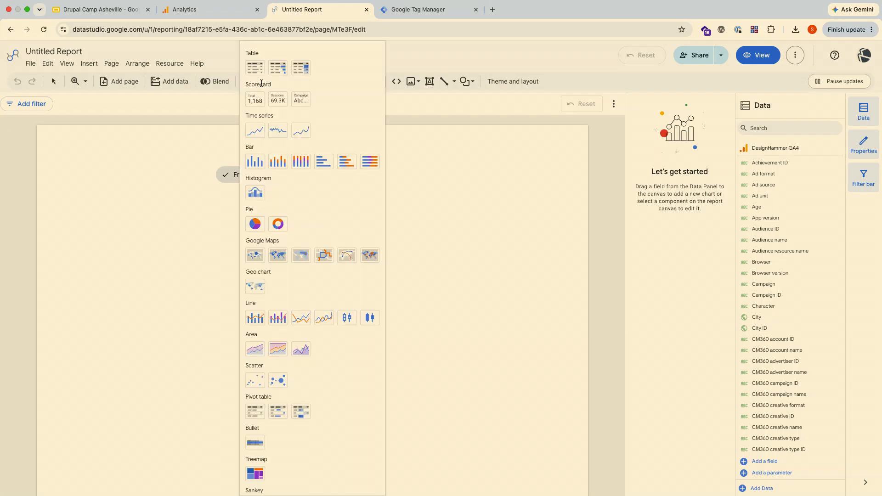
click(301, 68)
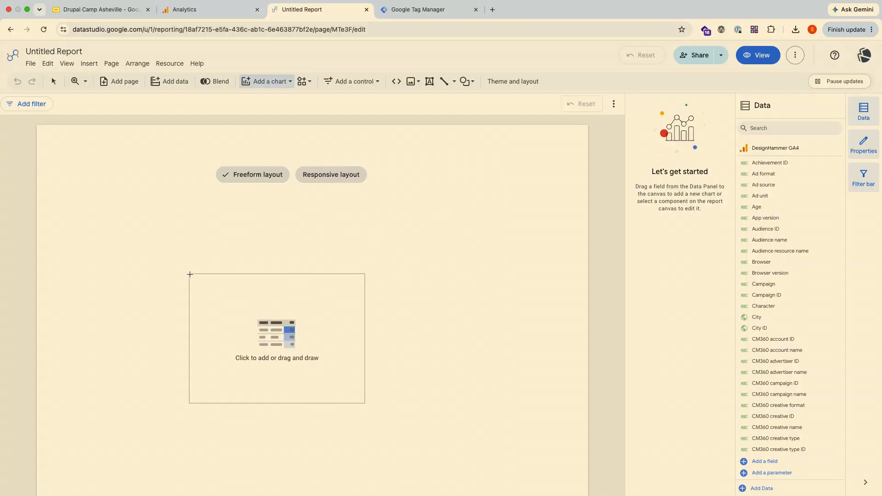
click(104, 187)
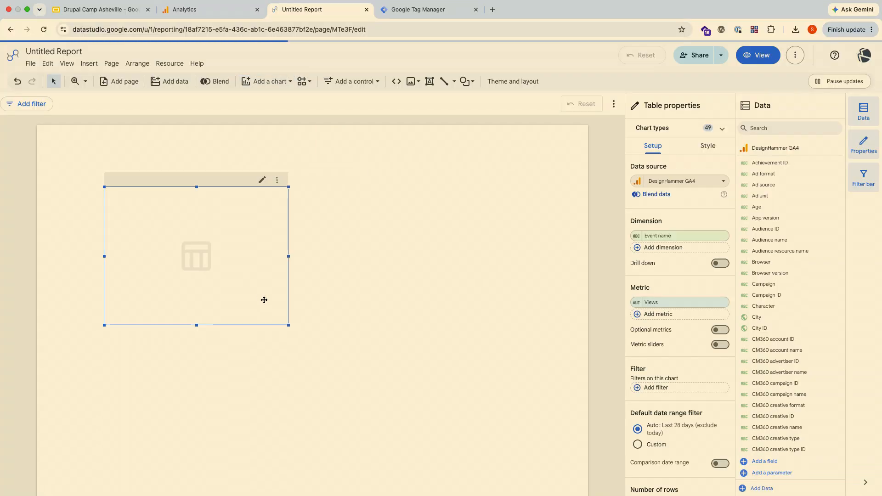
drag(298, 331, 556, 476)
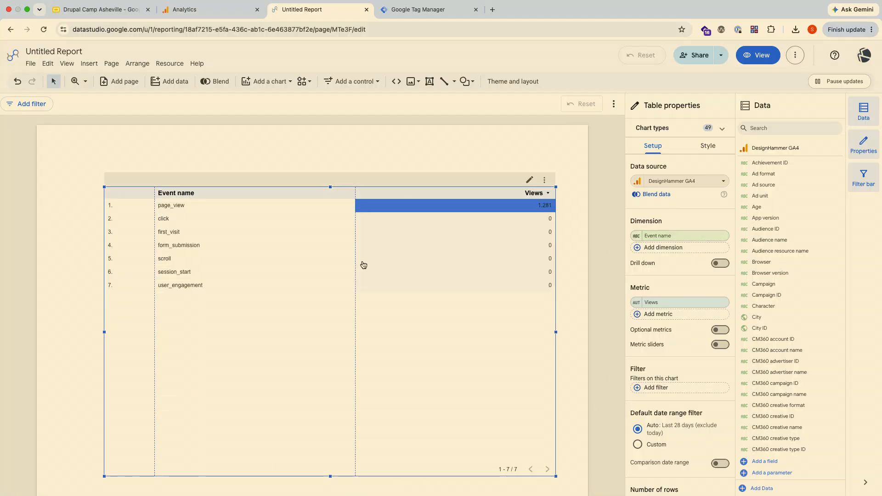
drag(104, 187, 68, 185)
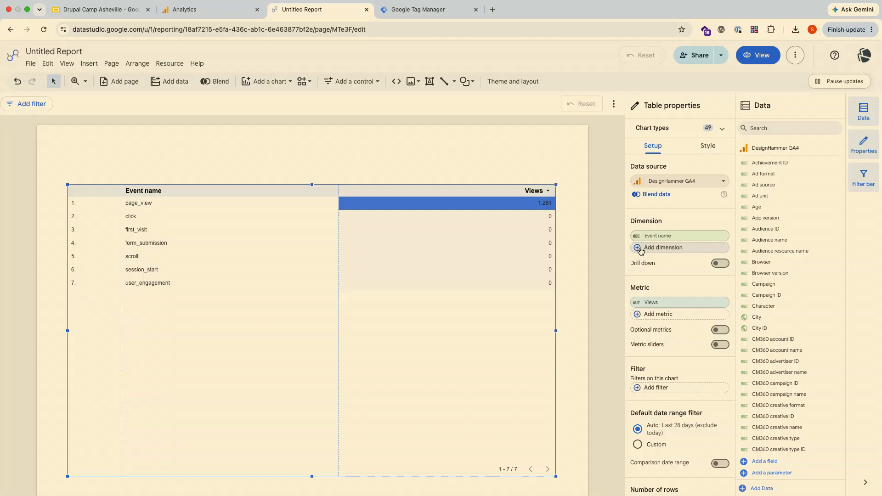
Step: Add First user source / medium as a second dimension of the table
click(641, 249)
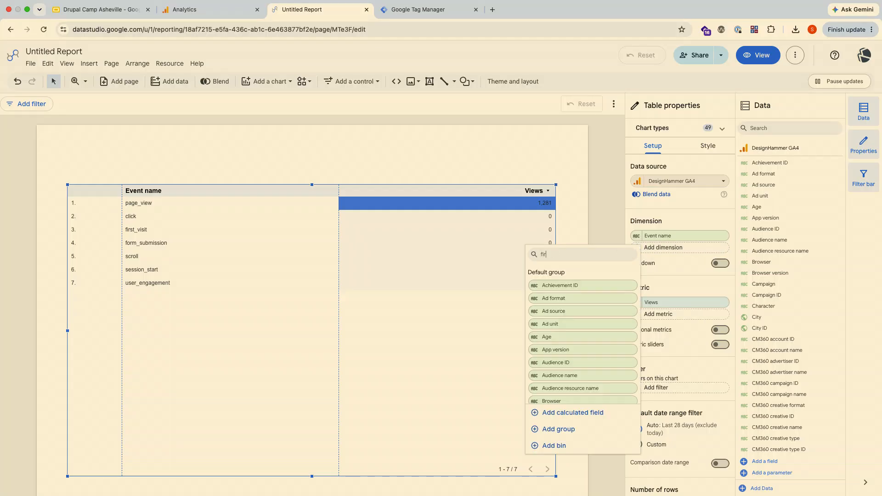
text(first use)
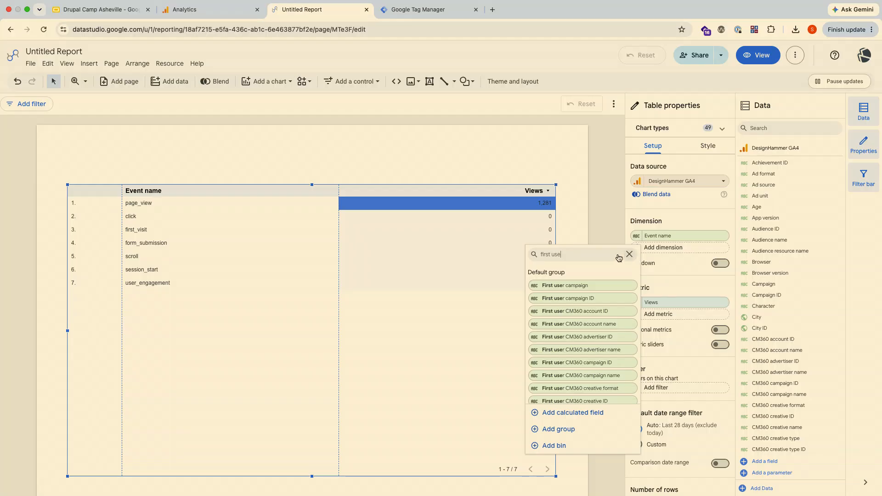
text( sour)
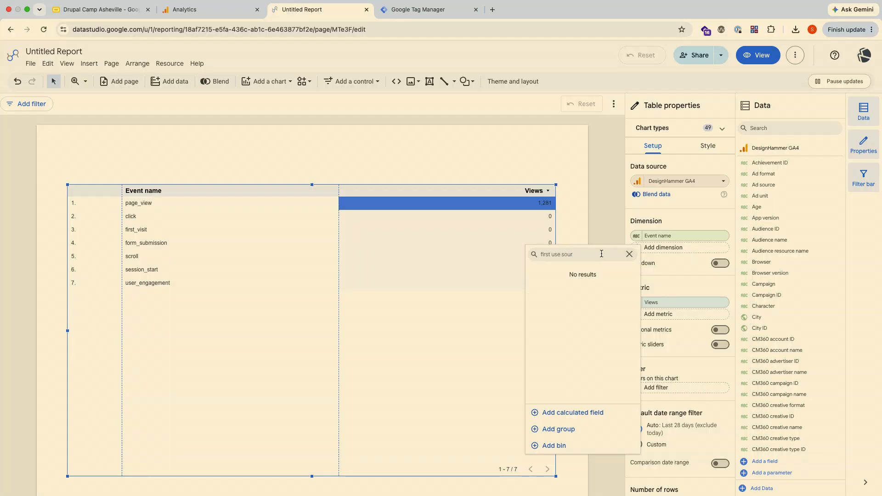
key(BackSpace)
key(BackSpace)
key(BackSpace)
key(BackSpace)
key(BackSpace)
text(r )
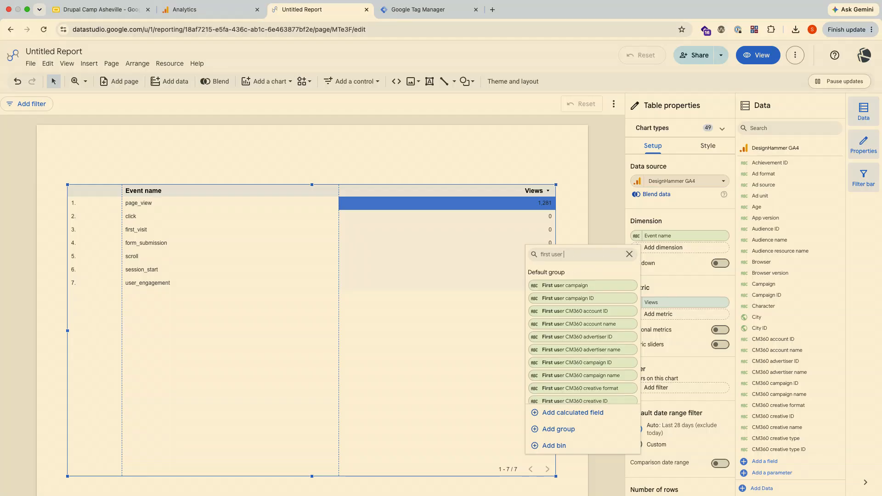
text(sour)
click(570, 298)
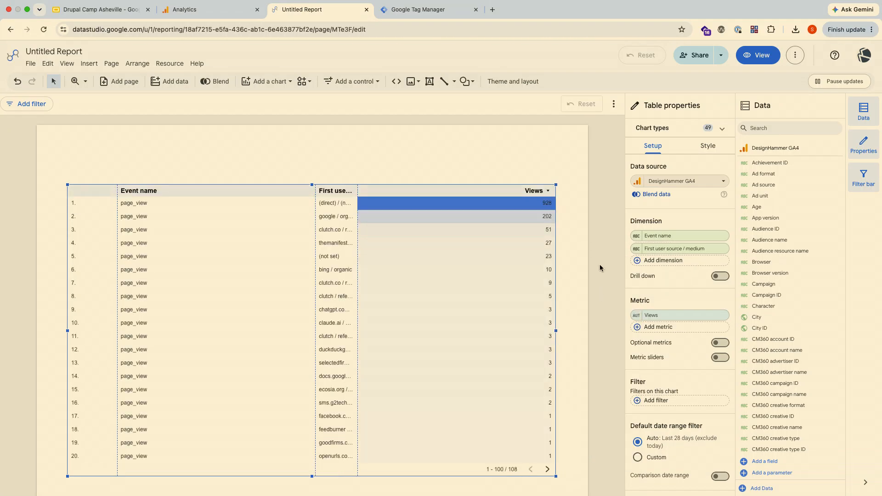
Step: Add Country, Region and City to the table's dimensions
click(646, 261)
text(countr)
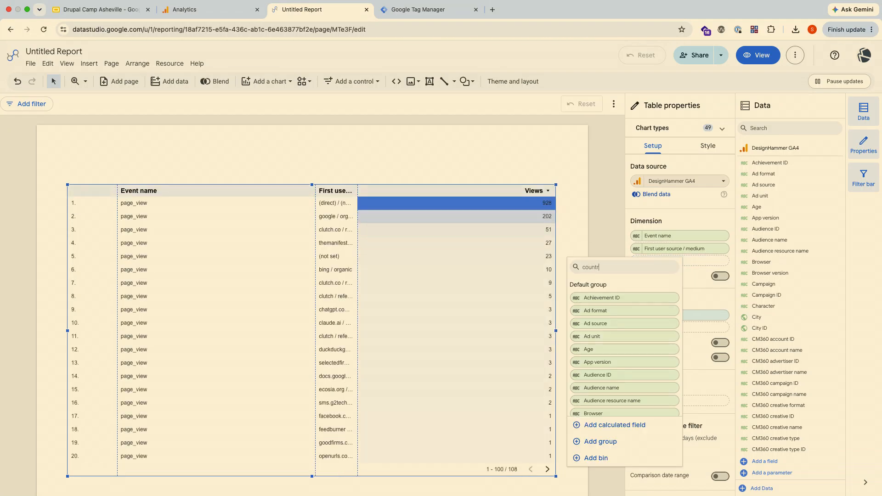
text(y)
click(613, 298)
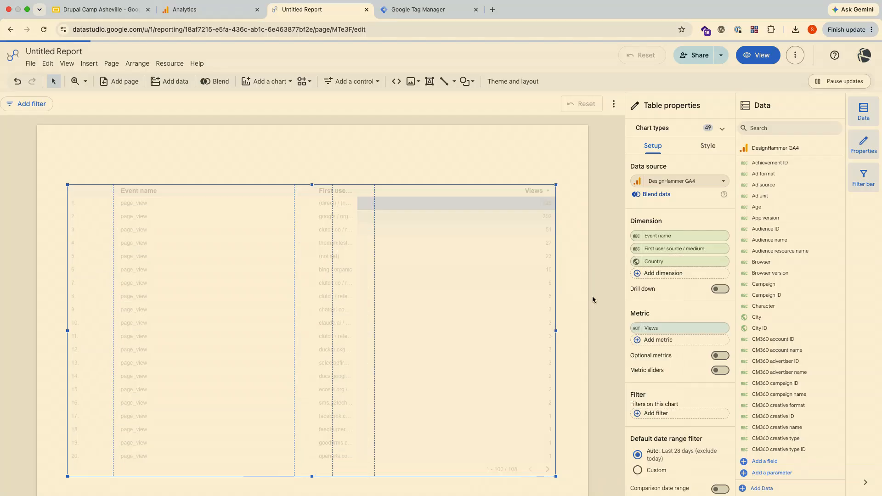
click(668, 274)
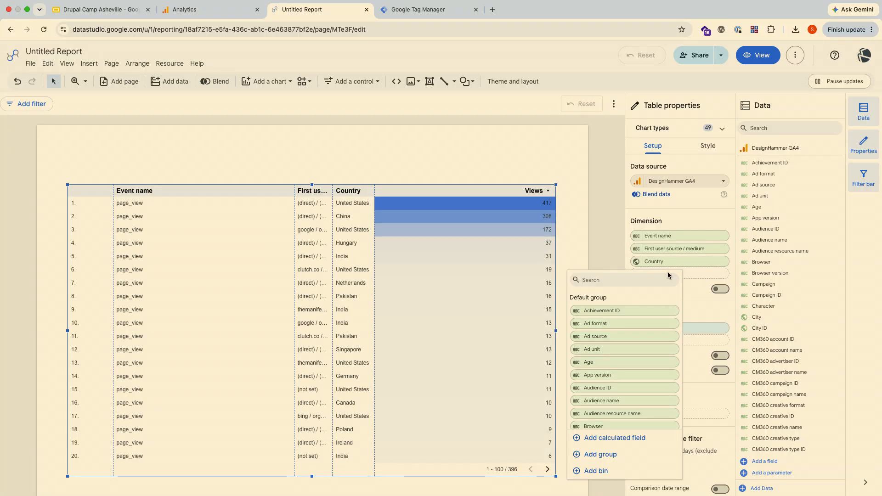
text(region)
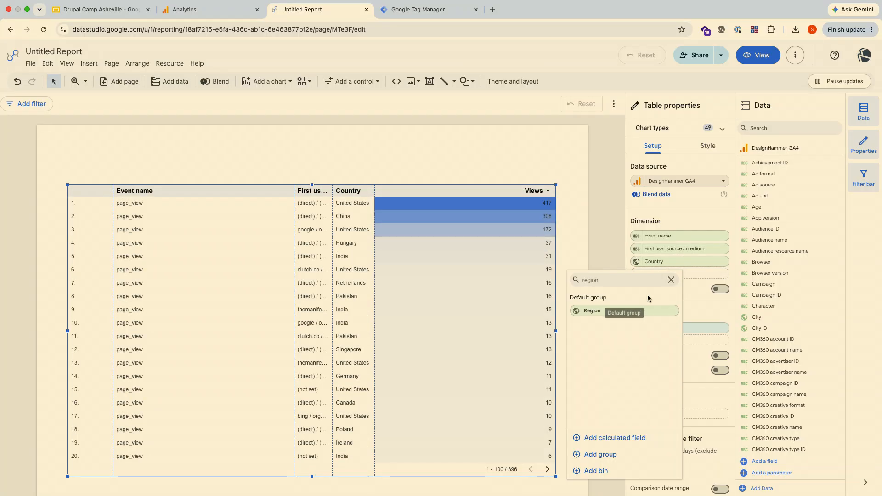
click(610, 313)
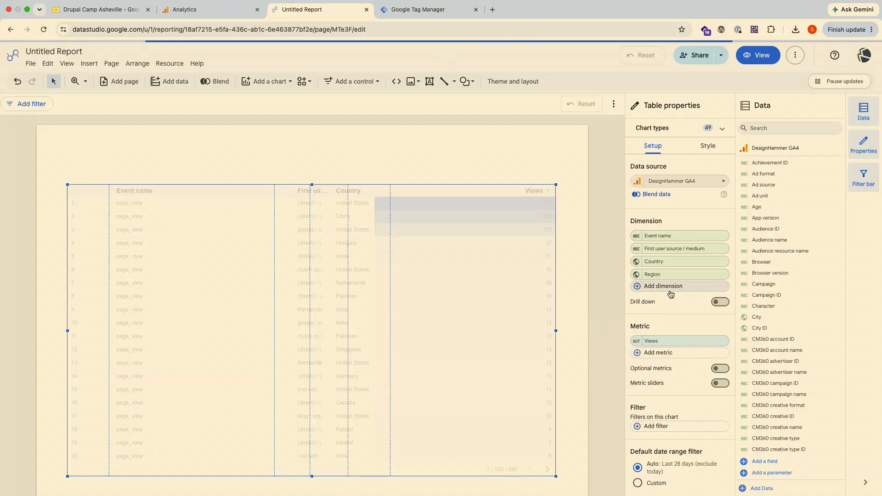
click(670, 288)
text(city)
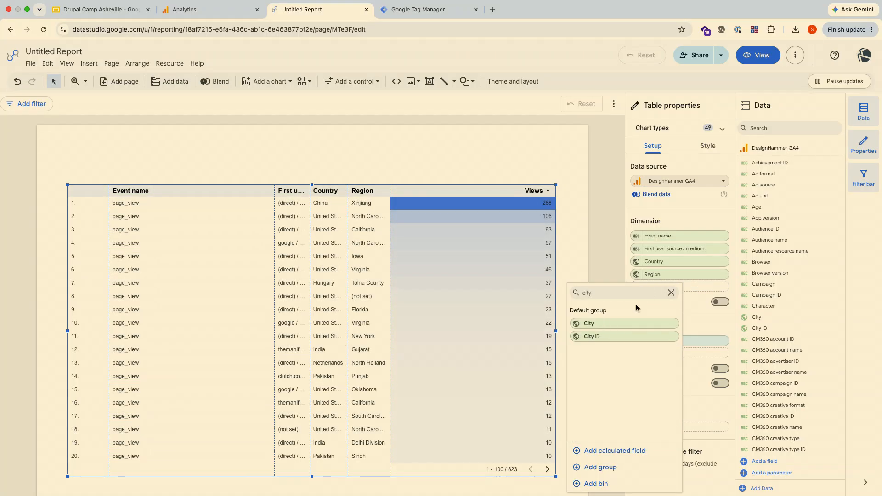
click(589, 327)
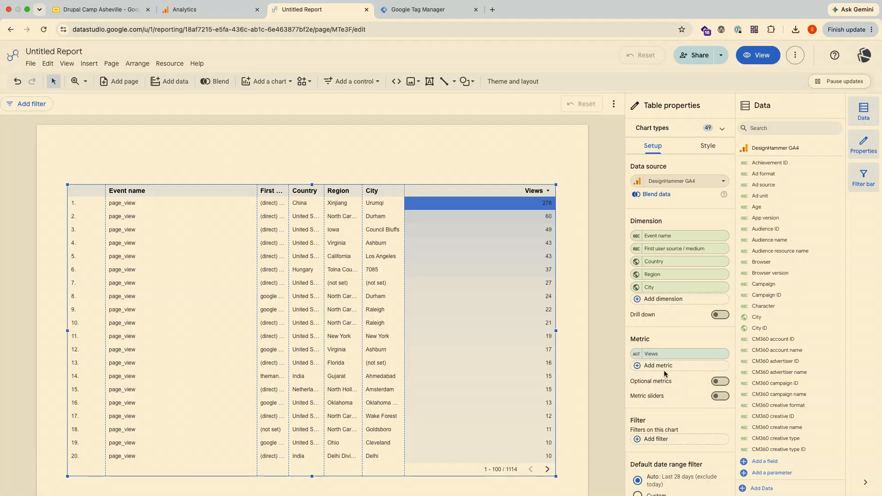
Step: Replace the table's Views metric with Event count
click(647, 370)
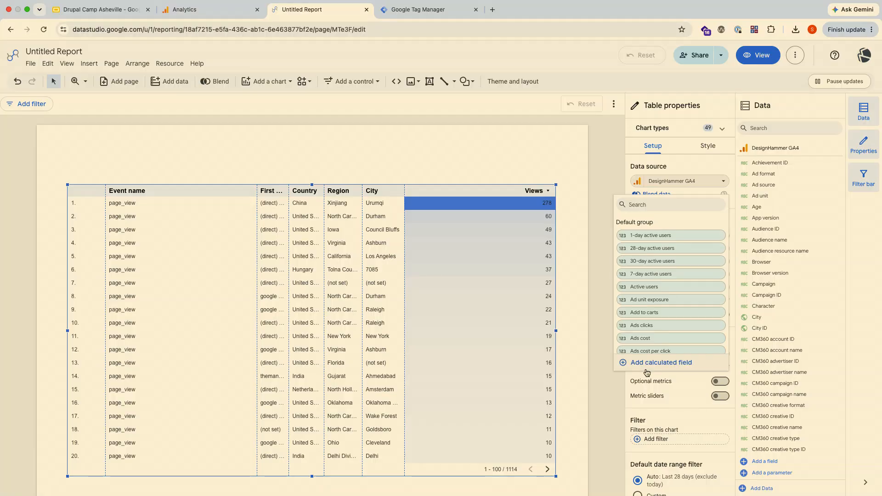
text(event)
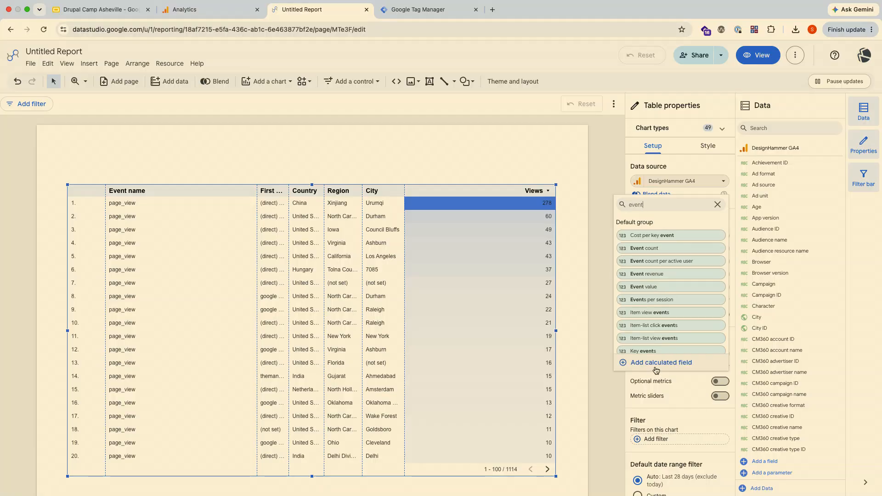
click(650, 249)
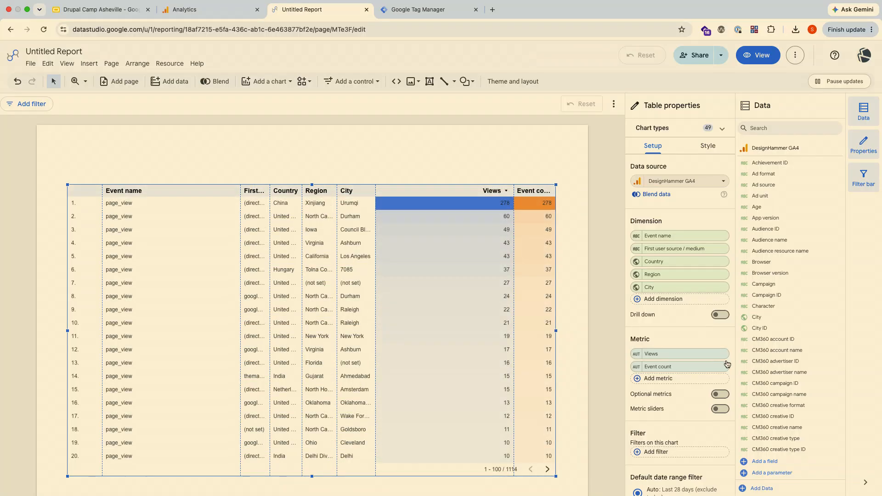
click(725, 354)
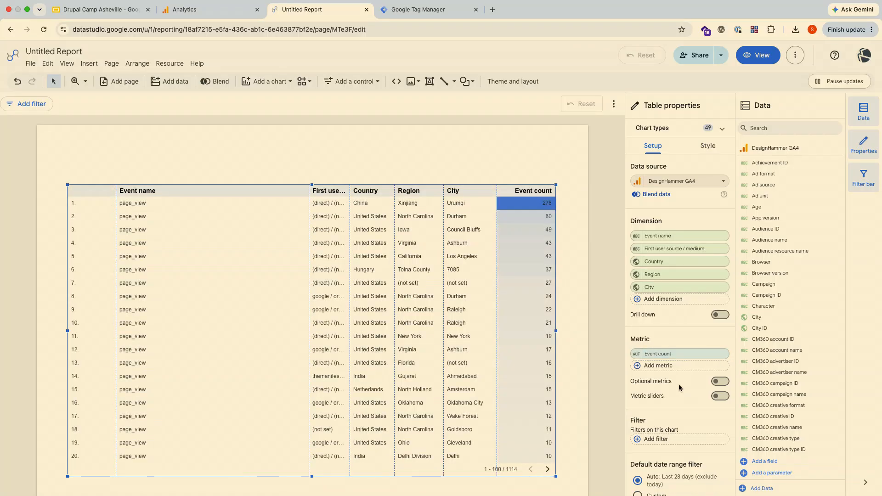
Step: Create a new filter for the table and name it Only Form Events
scroll(681, 409, down, 5)
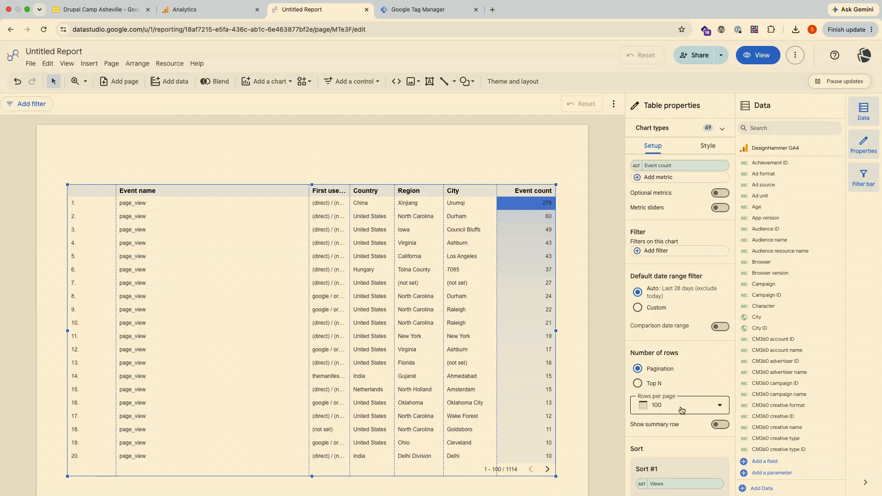
scroll(682, 411, down, 3)
scroll(682, 406, up, 4)
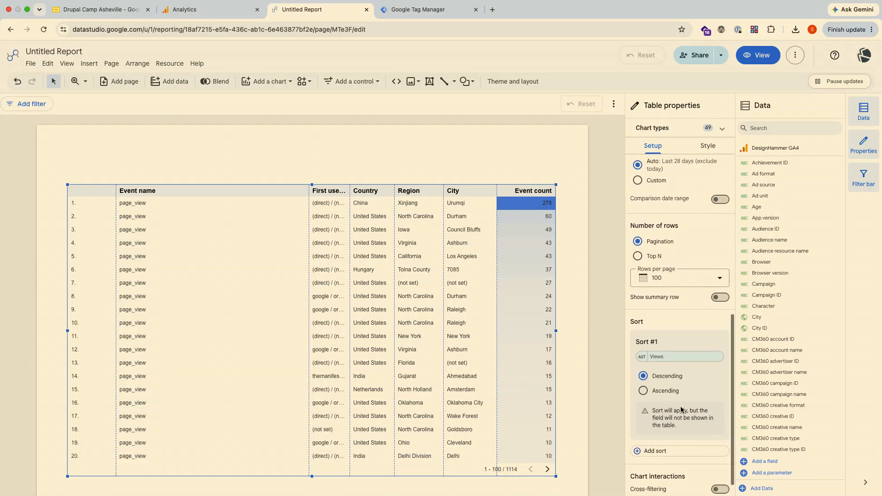
click(658, 269)
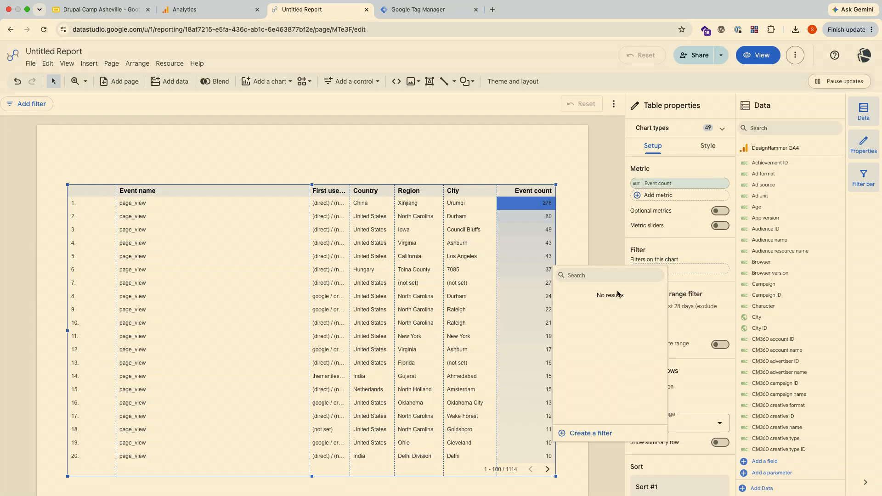
click(587, 434)
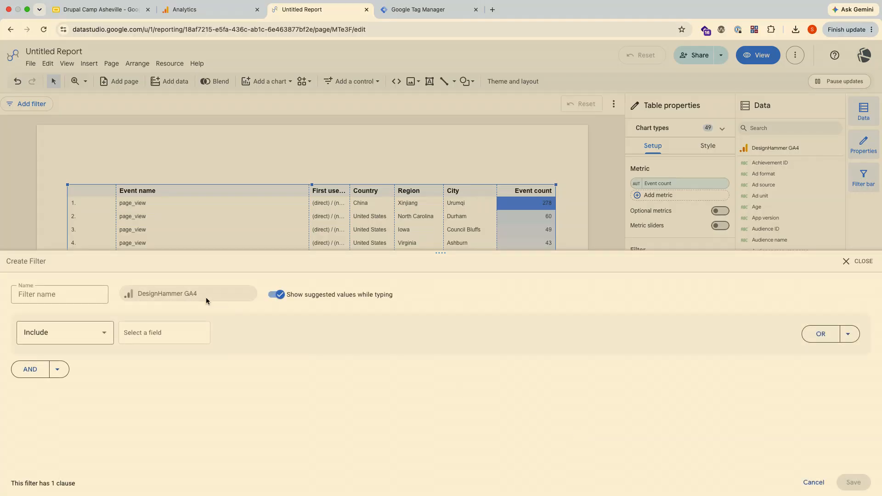
click(77, 295)
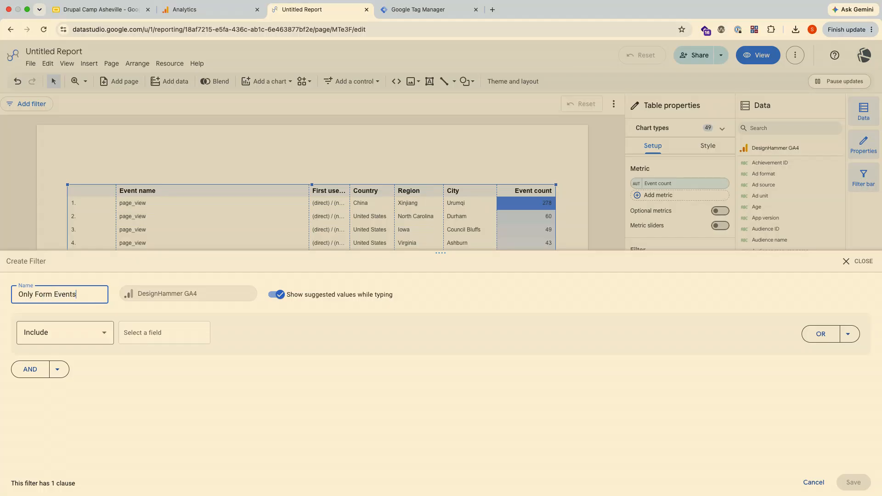
Step: Set the filter to include Event name equal to form_submission and save it
click(82, 341)
click(129, 340)
click(129, 340)
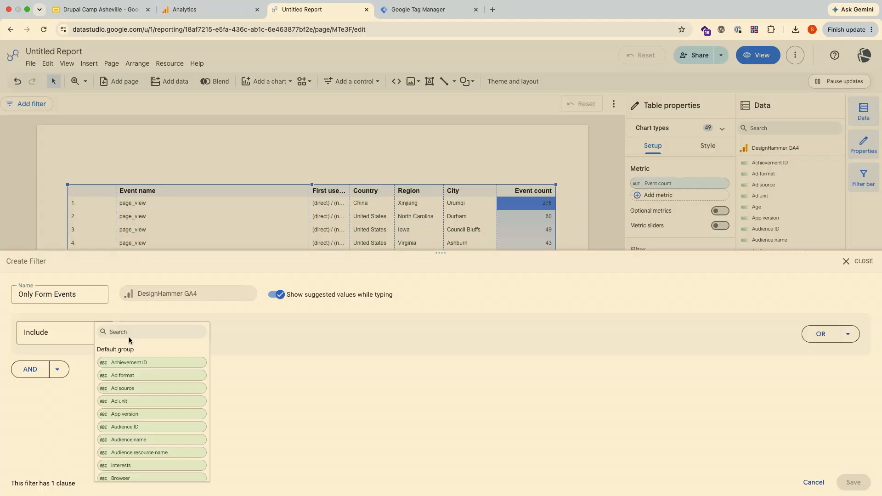
text(event)
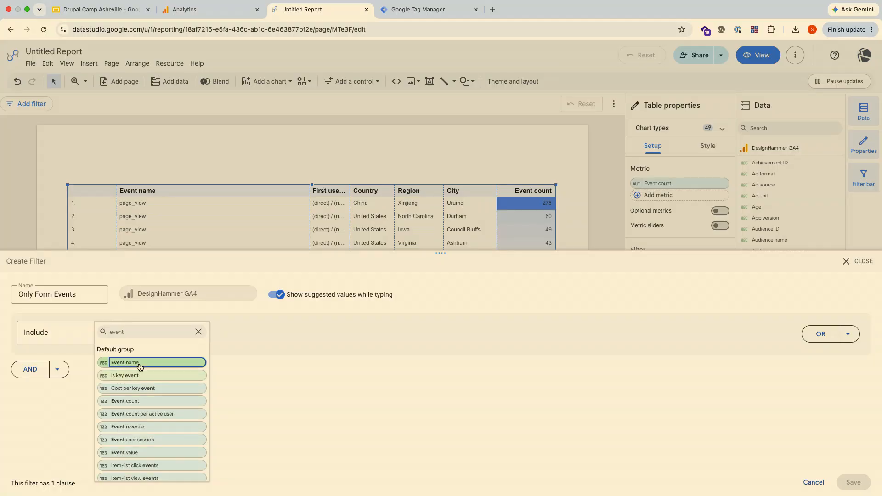
click(125, 363)
click(242, 340)
click(259, 356)
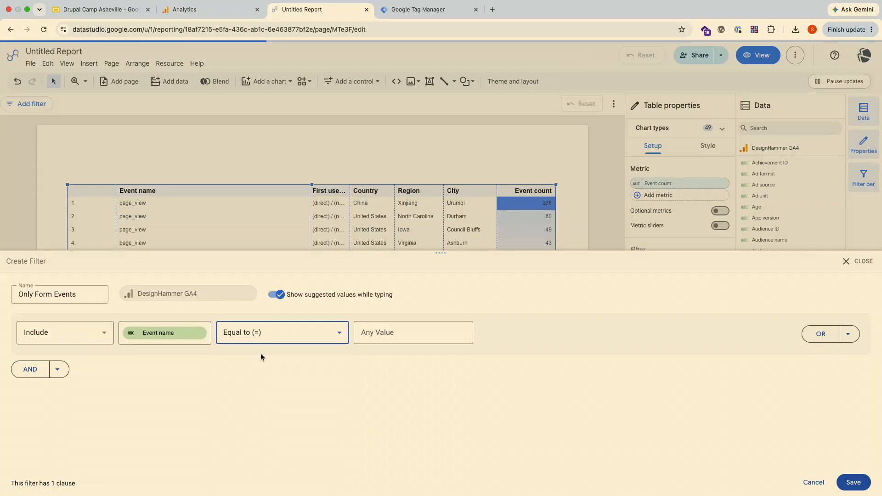
click(370, 335)
text(form)
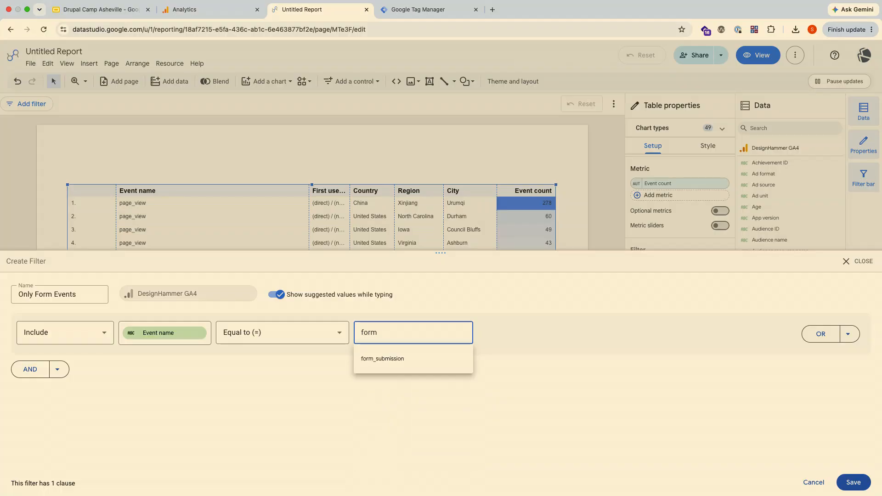
click(391, 365)
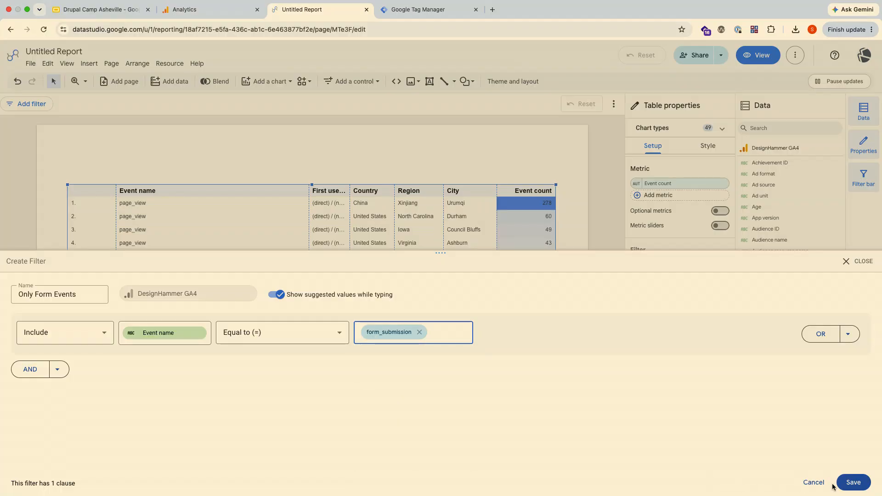
click(853, 482)
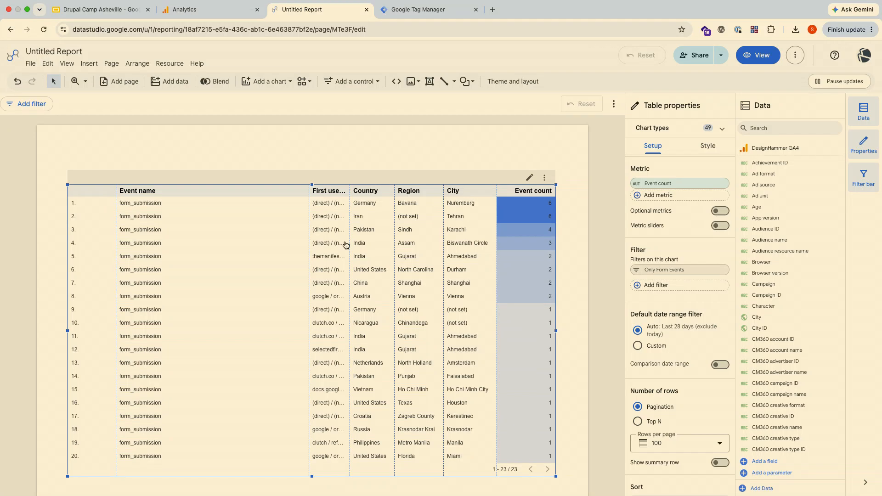
Step: Resize the table's columns, narrowing the row number and Event name columns so the source / medium, Country, Region and City values fit
drag(308, 192, 177, 192)
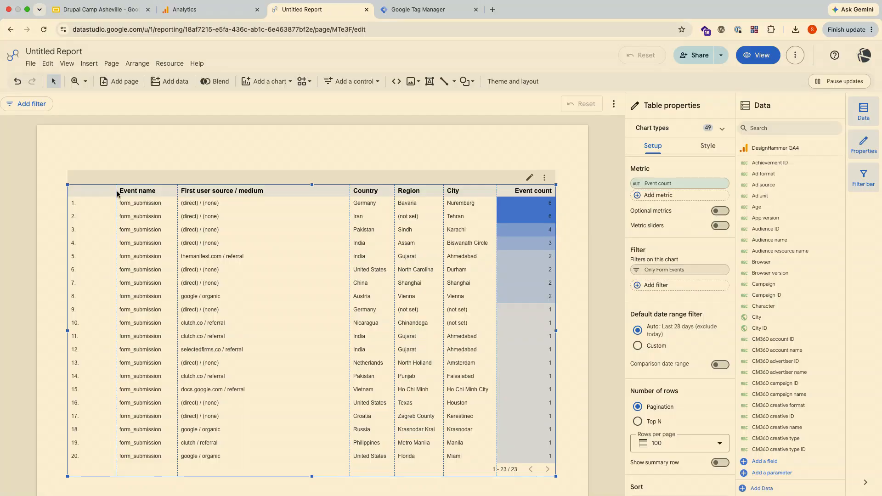
drag(117, 192, 86, 191)
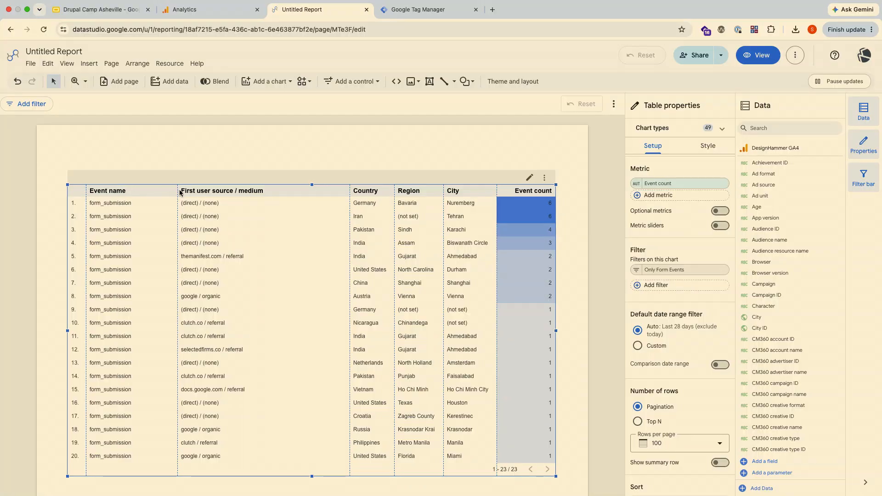
drag(175, 189, 137, 191)
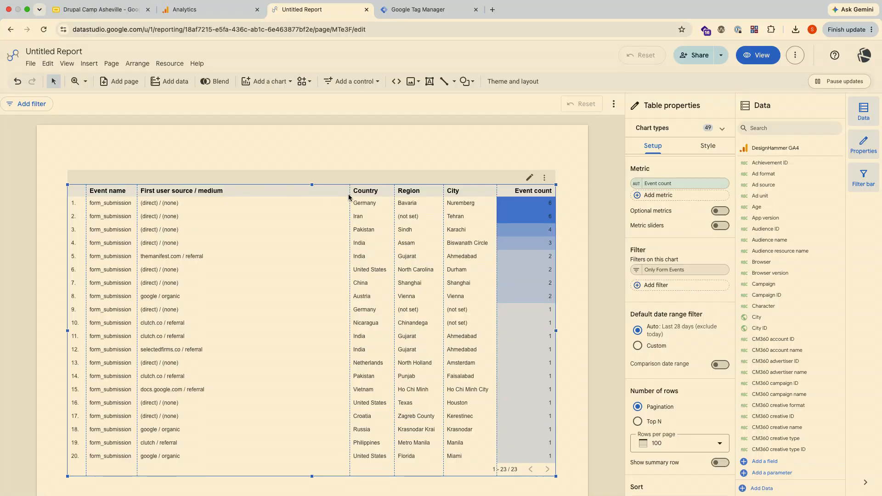
drag(350, 190, 242, 191)
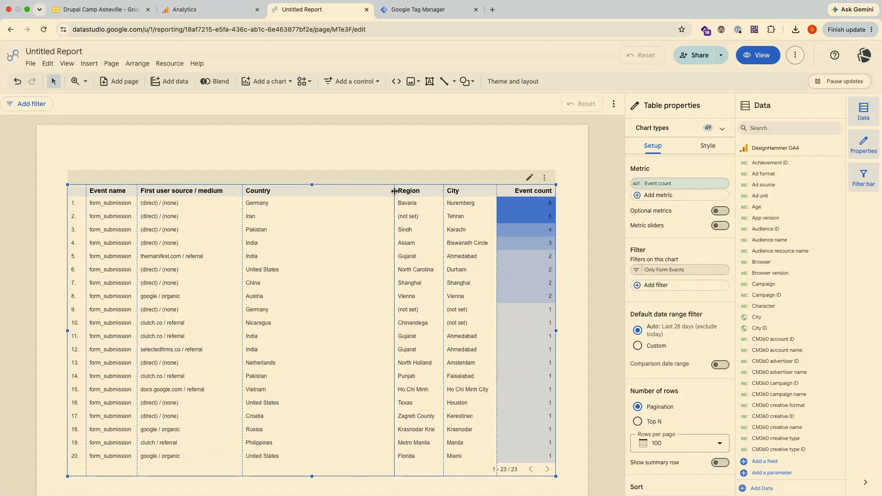
drag(395, 191, 330, 191)
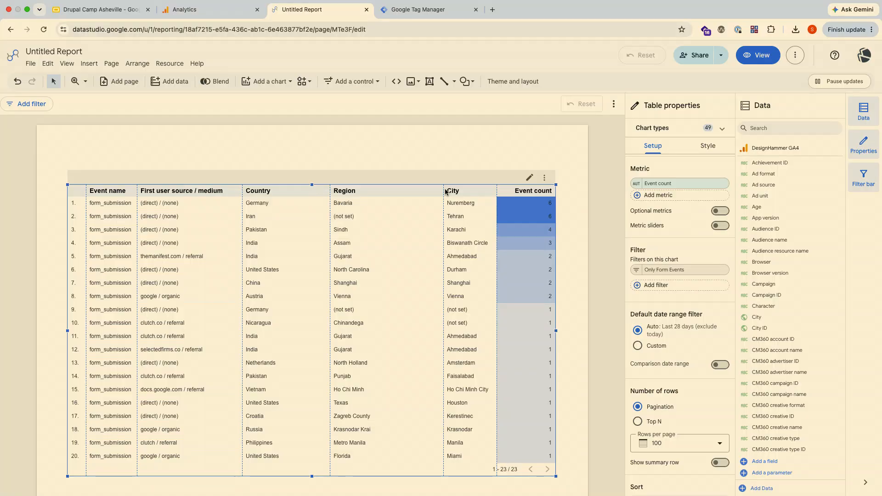
drag(444, 192, 399, 183)
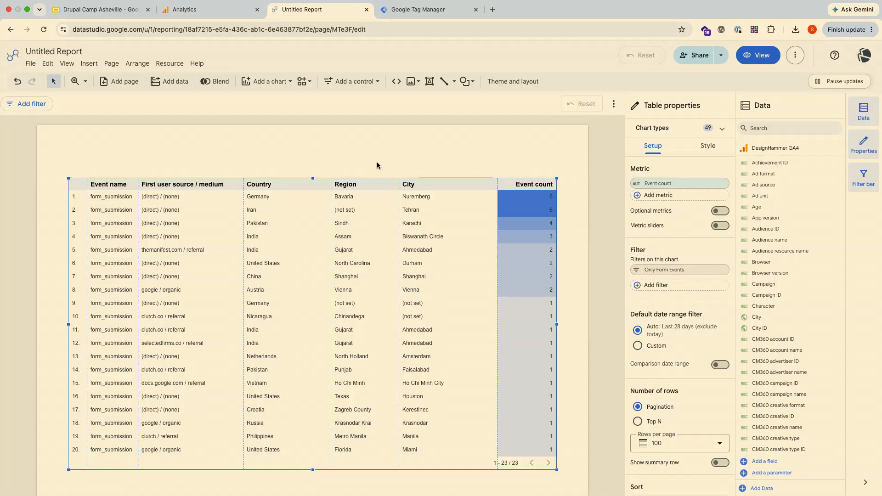
Step: Add a date range control above the table, aligned with its left edge
click(339, 82)
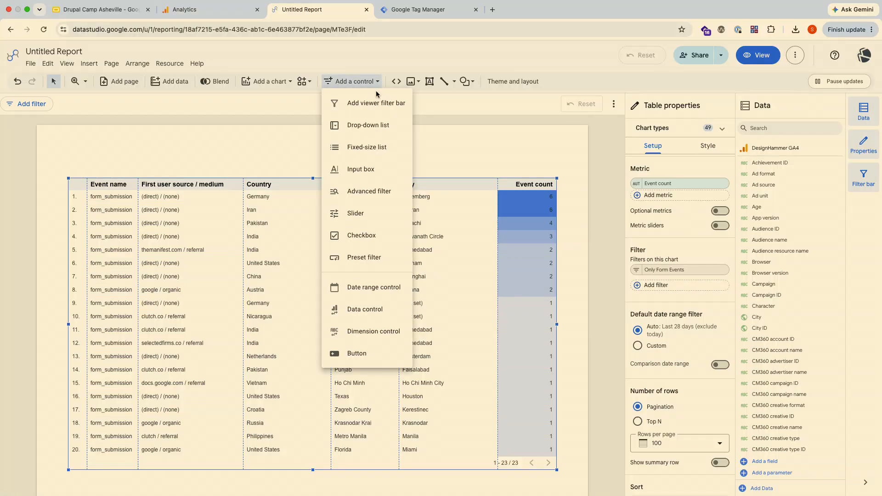
click(367, 285)
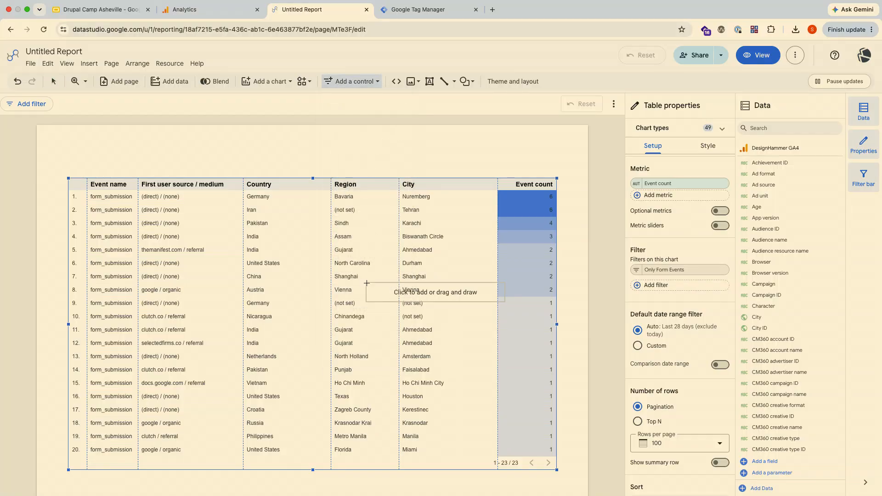
click(68, 138)
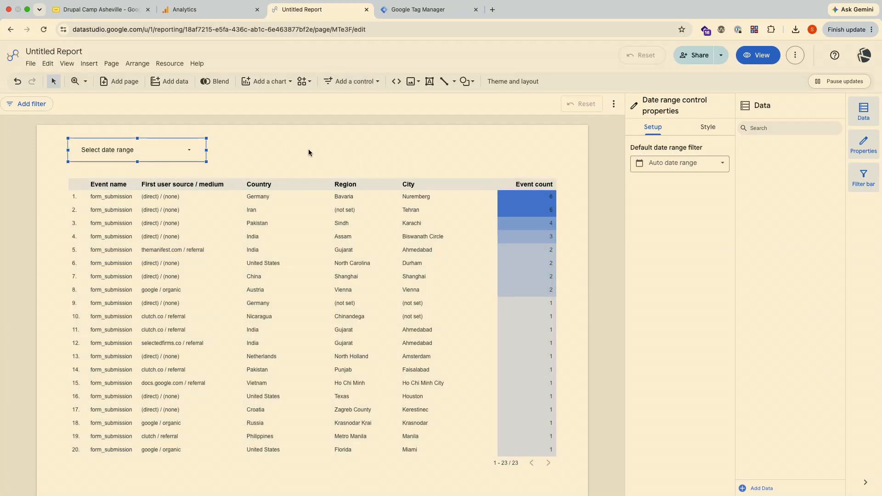
Step: Group the date range control with the table and set the group's data source to DesignHammer GA4
click(46, 137)
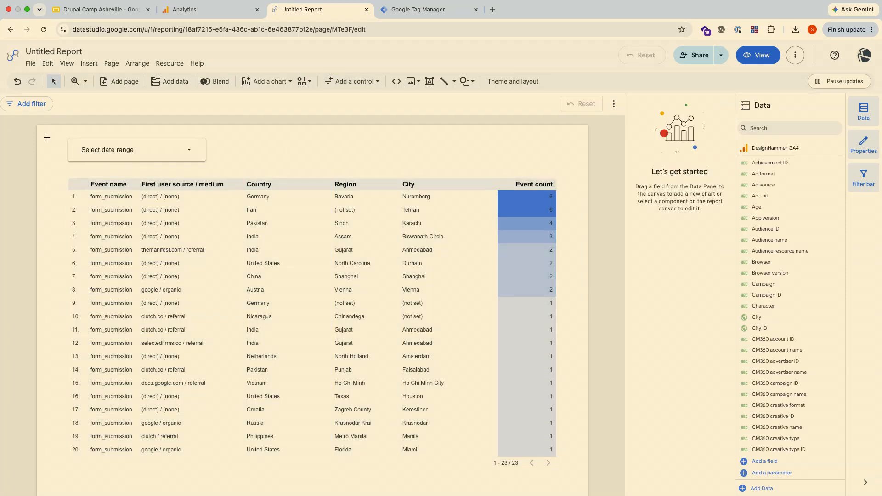
drag(47, 138, 309, 336)
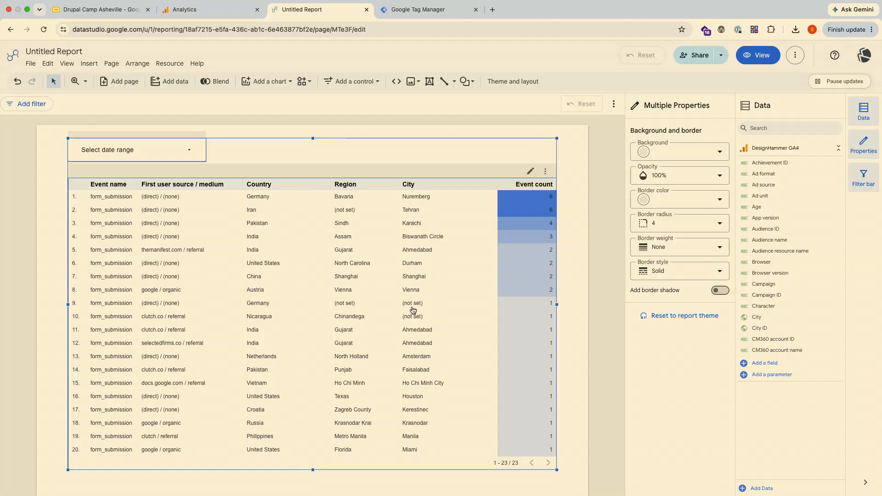
key(super+g)
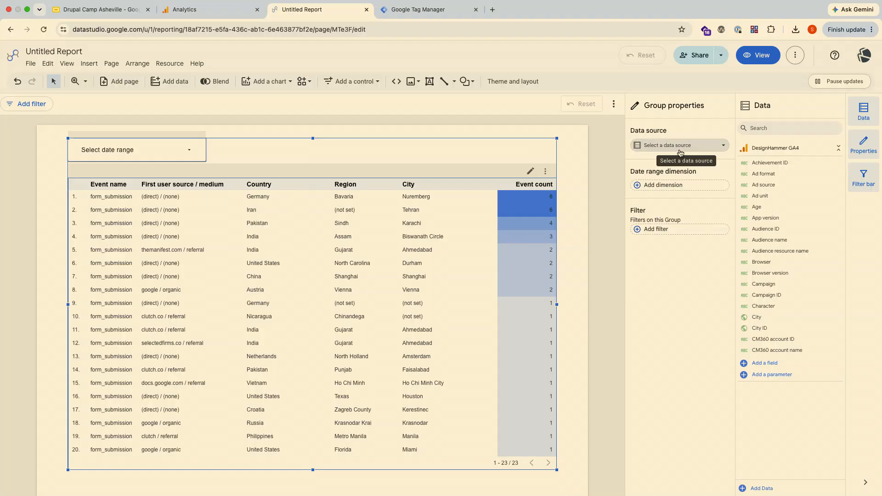
click(680, 145)
click(639, 183)
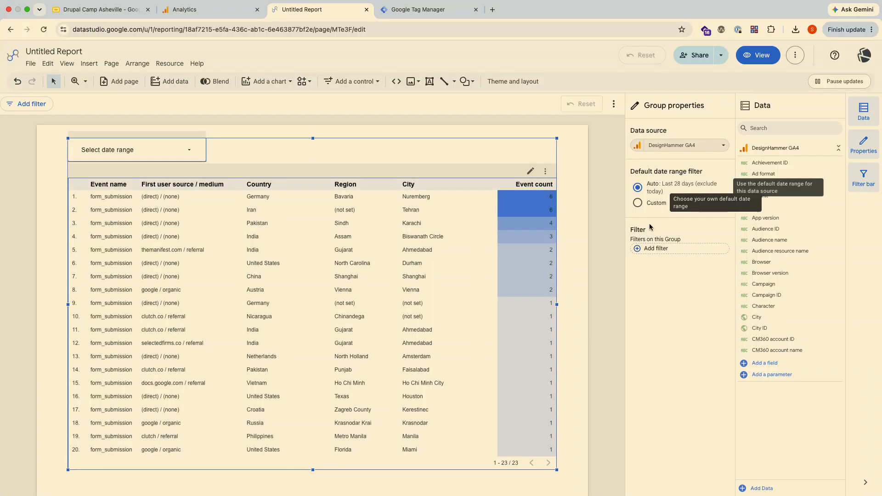
click(307, 160)
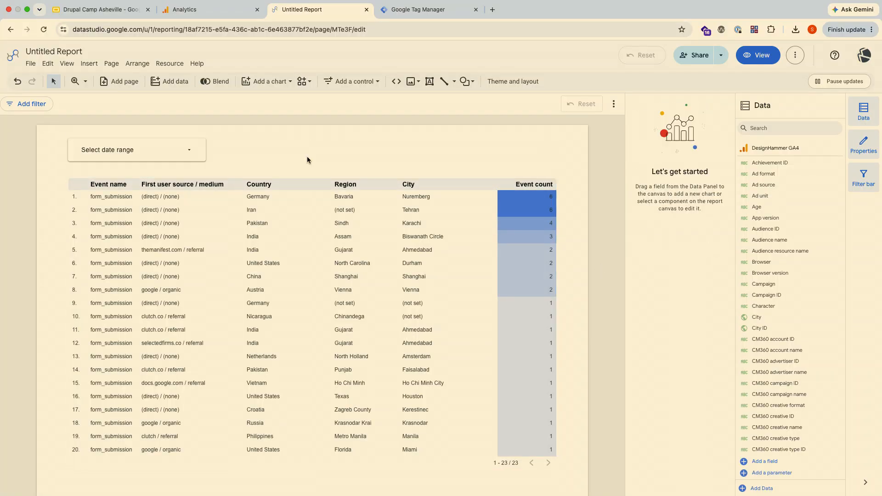
Step: Set the date range control to Apr 1, 2026 - Jul 10, 2026 and sort the table by Event count in descending order
click(174, 150)
click(73, 209)
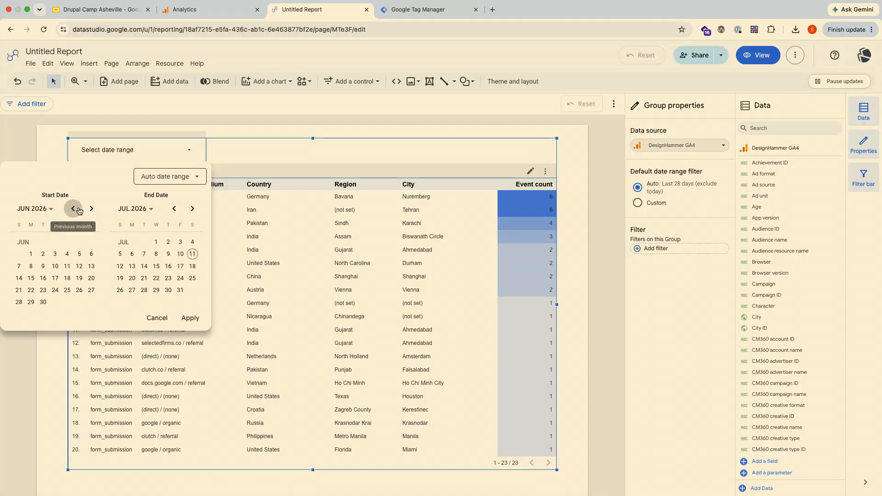
click(73, 208)
click(73, 209)
click(55, 241)
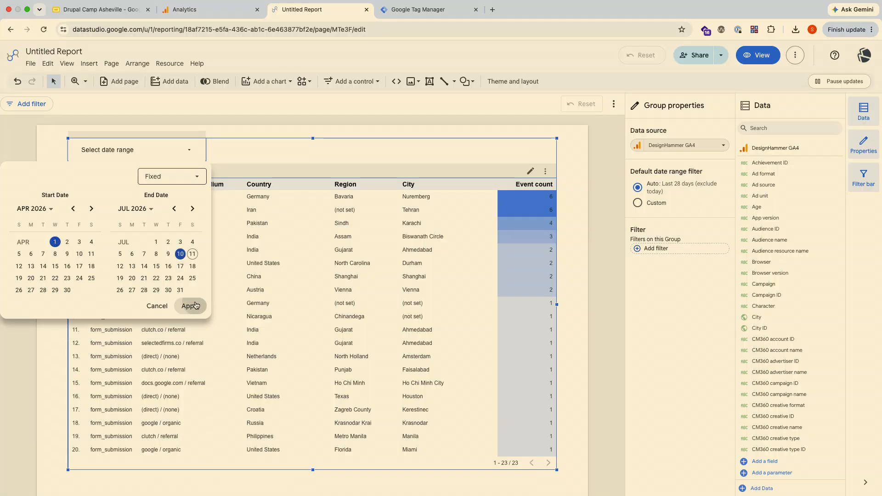
click(190, 306)
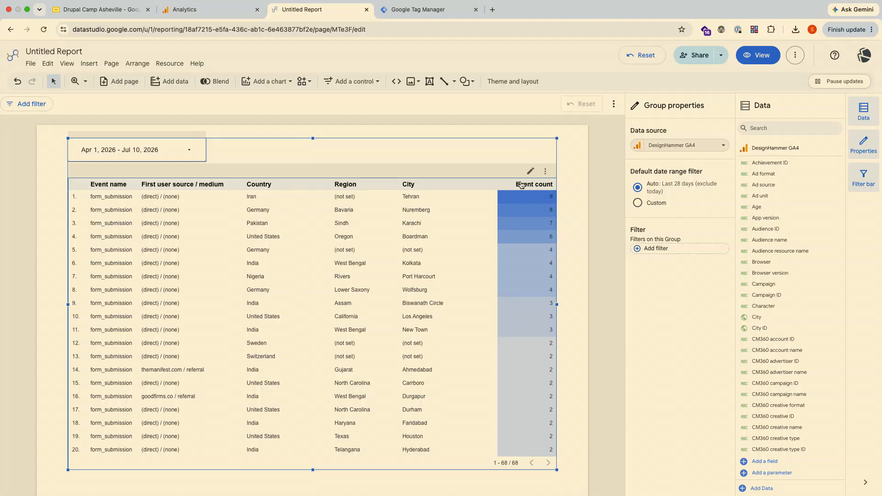
click(523, 185)
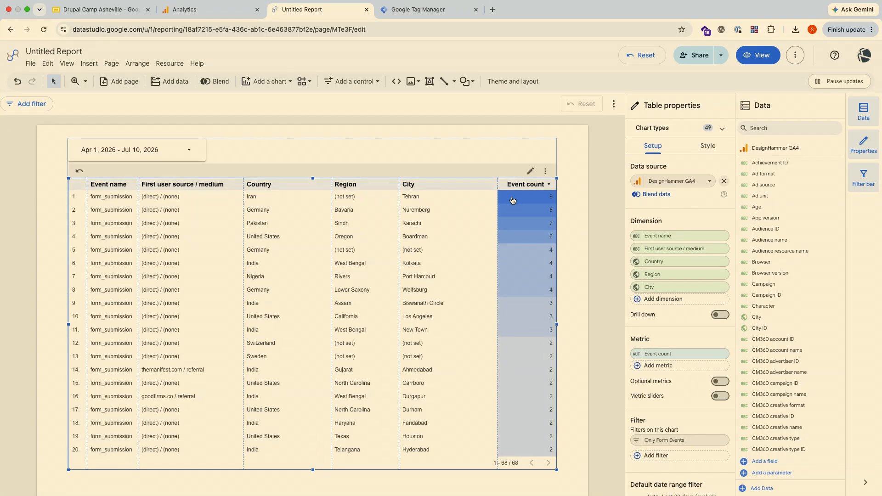
click(247, 160)
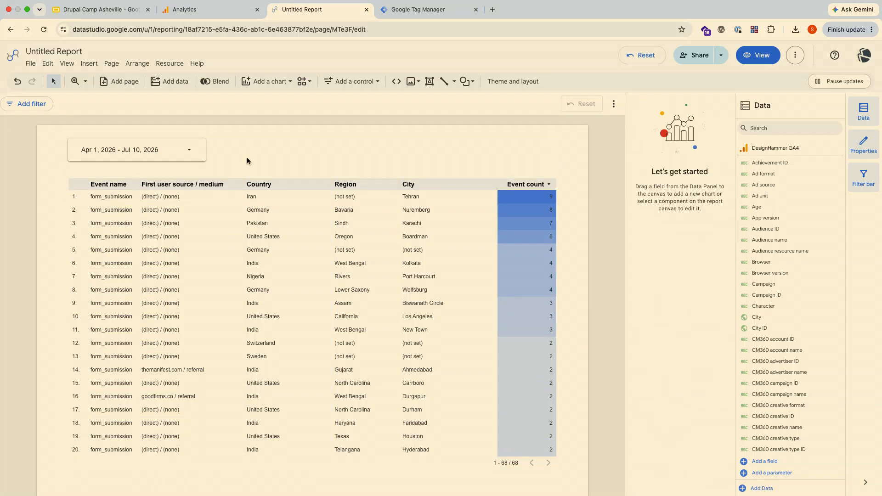
Step: Shorten and slightly widen the group to free the page's lower half, and place a time series chart below the table's left edge
click(244, 193)
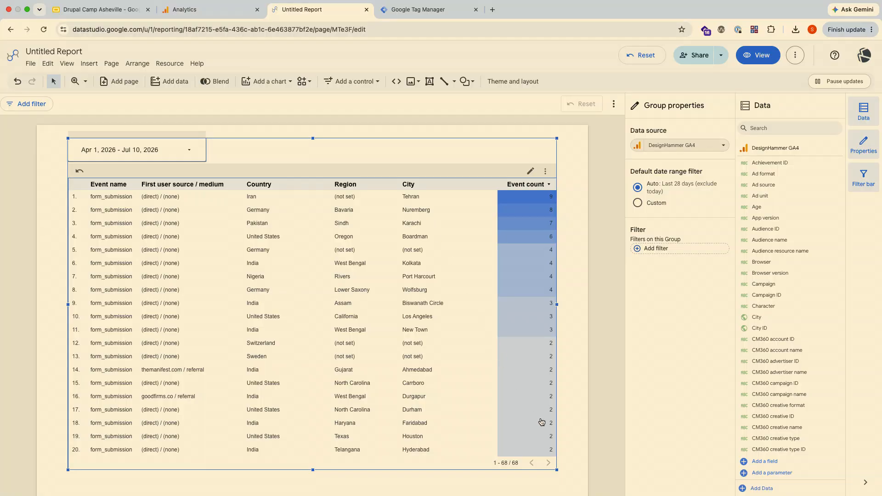
drag(558, 469, 572, 342)
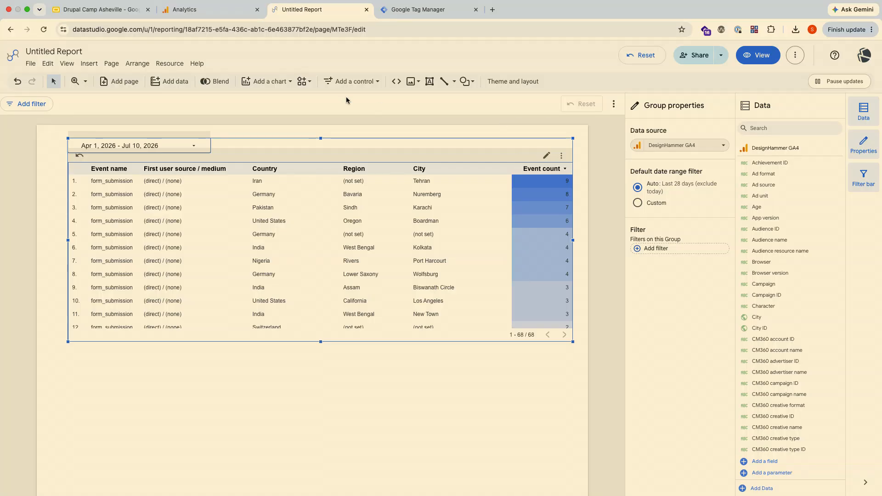
click(282, 84)
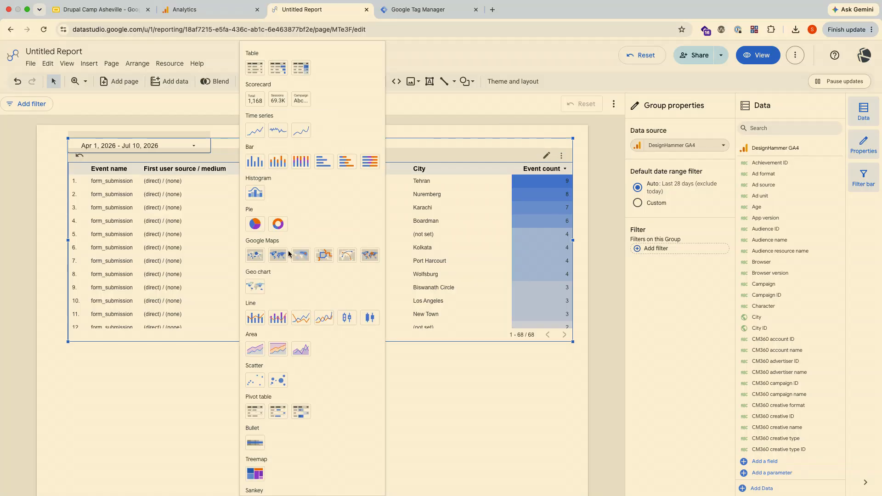
click(256, 131)
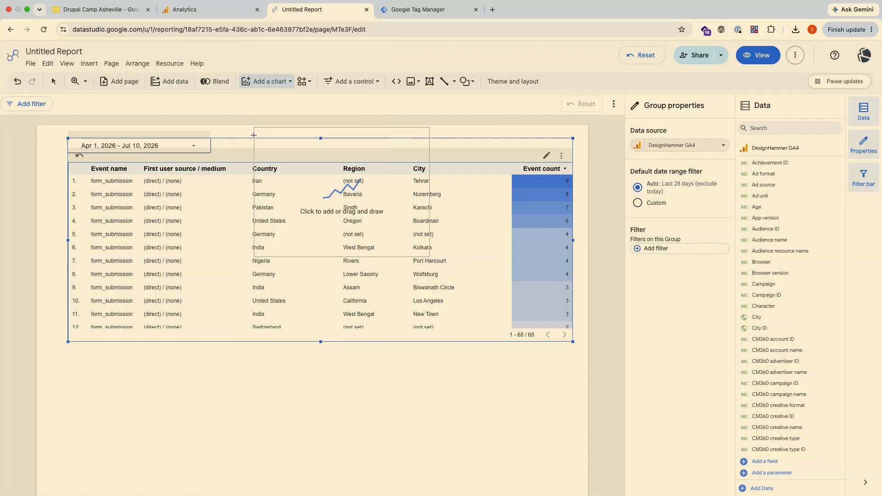
click(69, 350)
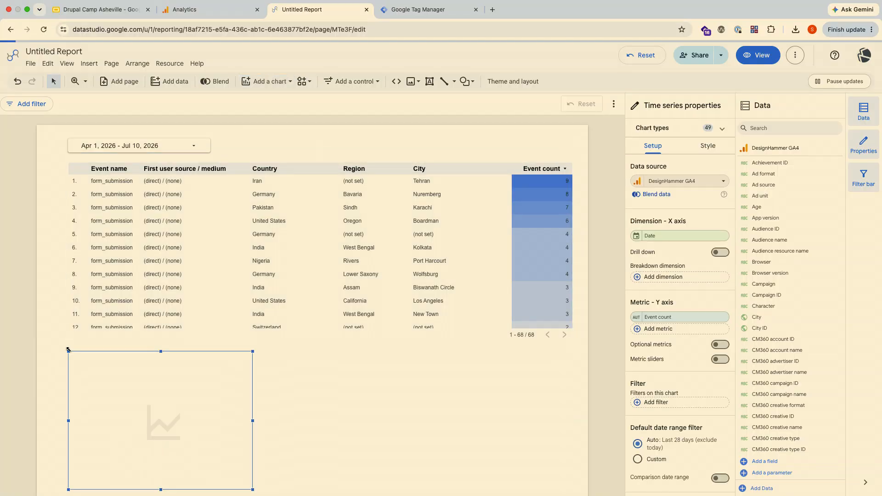
Step: Widen the time series chart to the table's right edge and group it with the date range control and table
drag(268, 421, 575, 431)
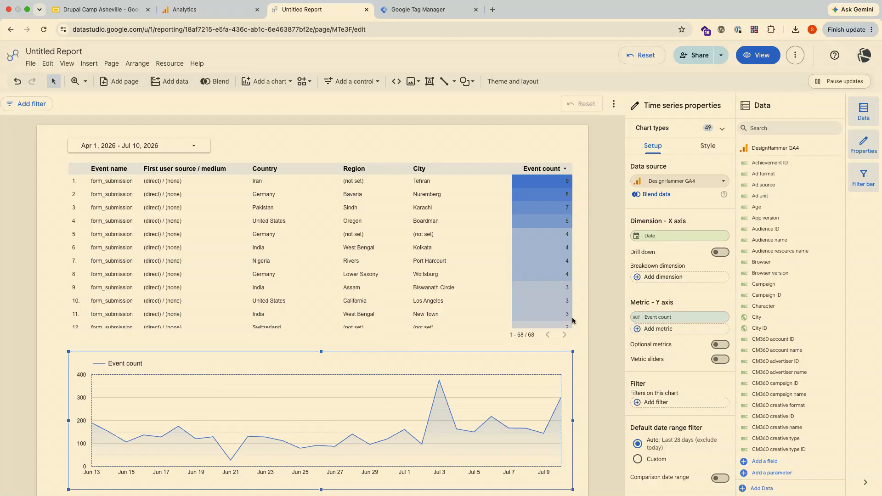
drag(55, 135, 405, 322)
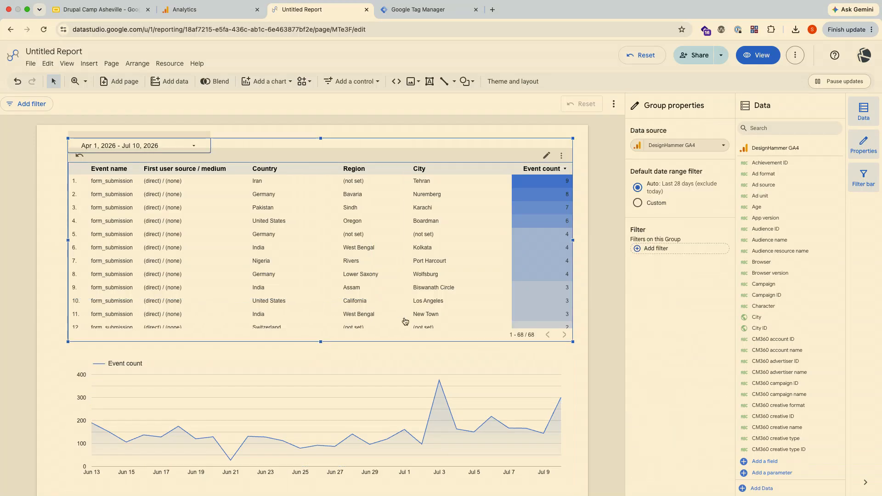
click(574, 475)
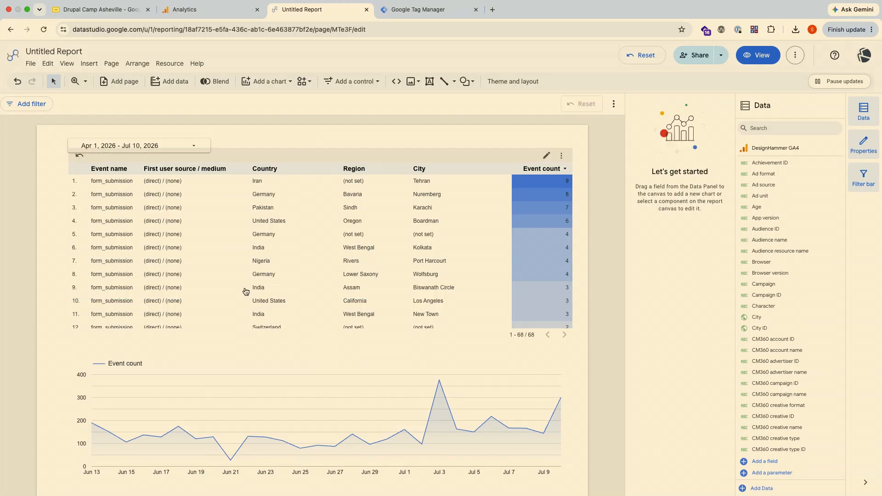
key(ctrl+a)
key(ctrl+g)
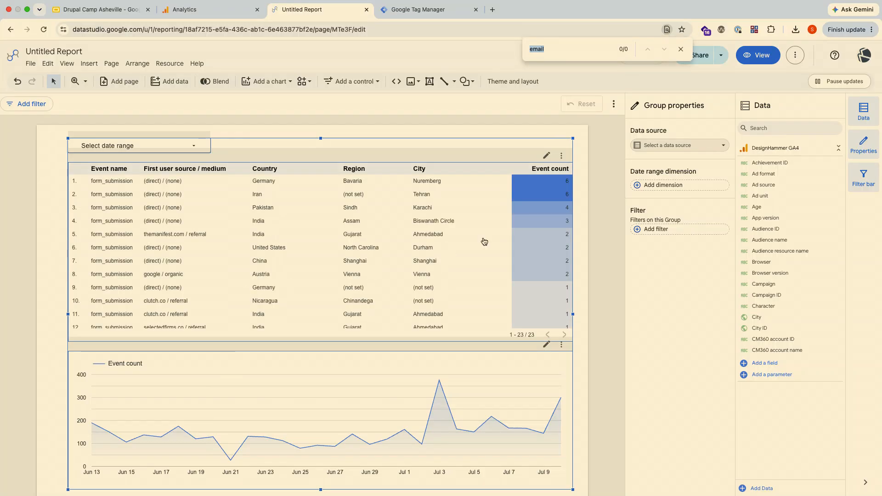
Step: Set the combined group's data source to DesignHammer GA4 and apply the Only Form Events filter to the group
click(678, 146)
click(643, 184)
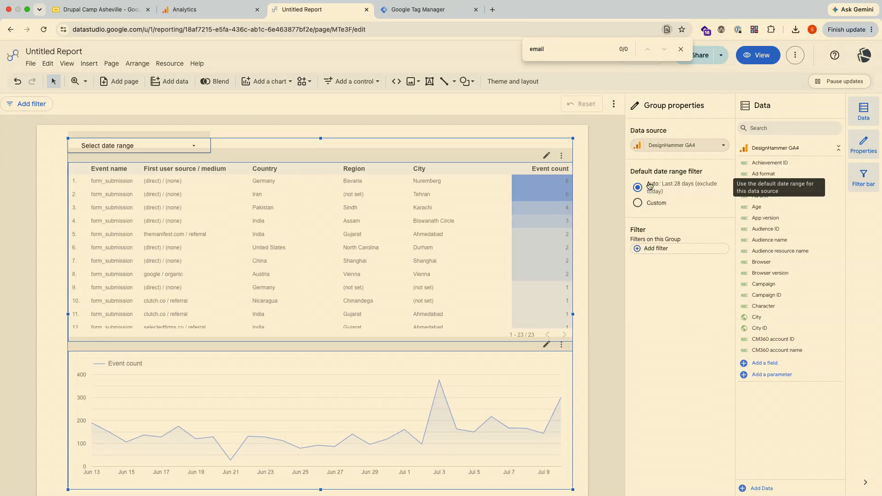
click(59, 251)
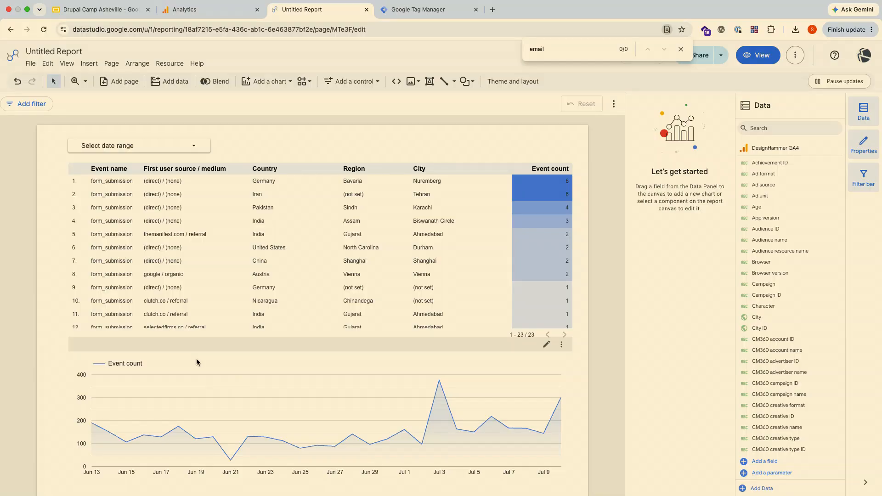
click(233, 404)
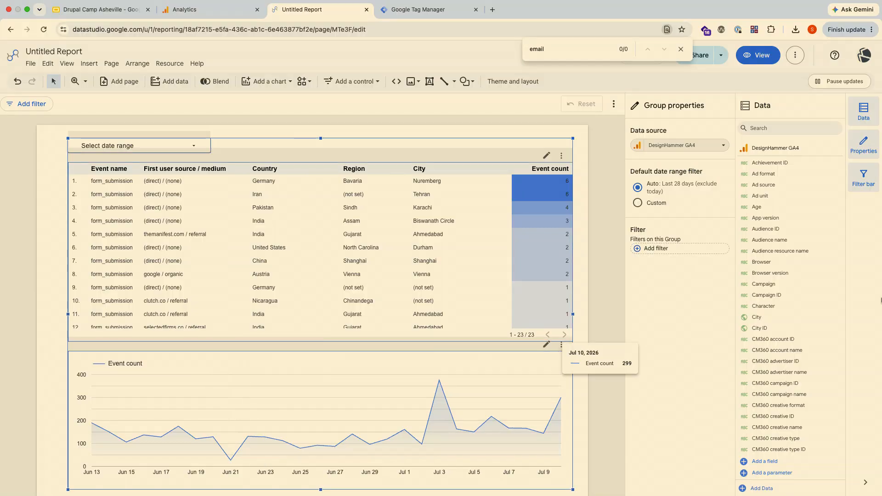
click(692, 251)
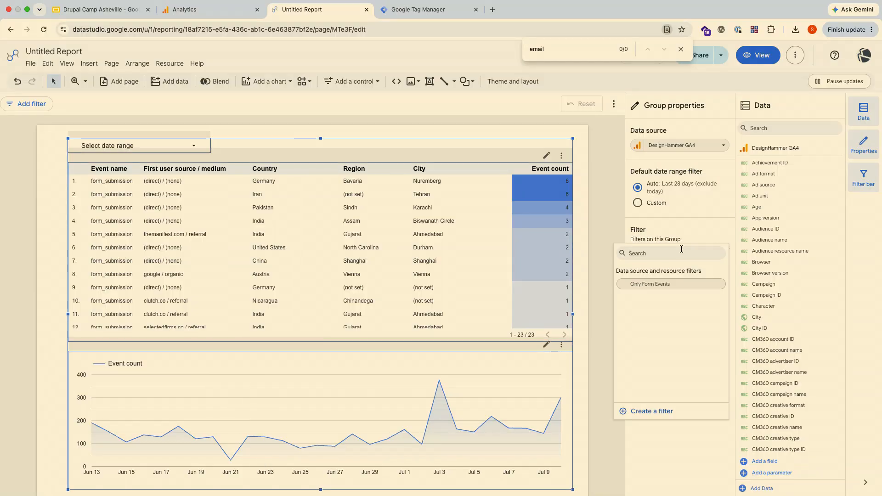
click(652, 286)
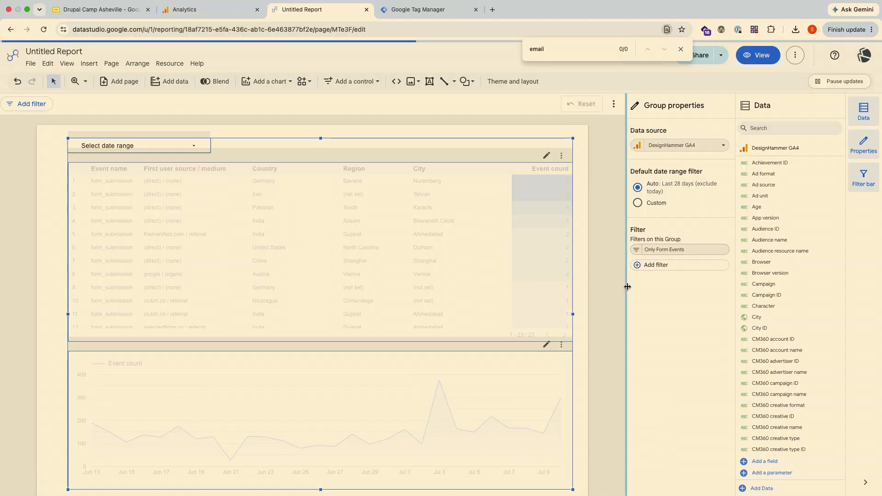
click(612, 351)
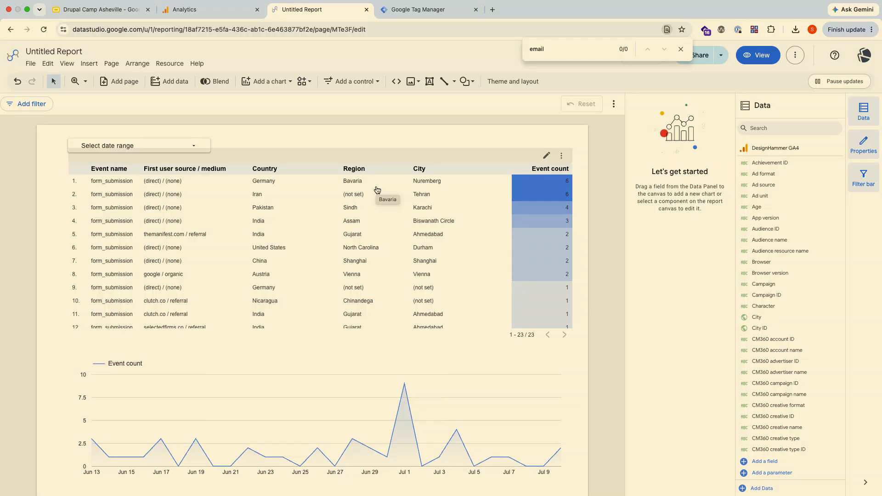
Step: Switch to the Google Slides presentation and present it full screen, advancing to the "Google Data Studio: Pros and Cons" slide
click(99, 9)
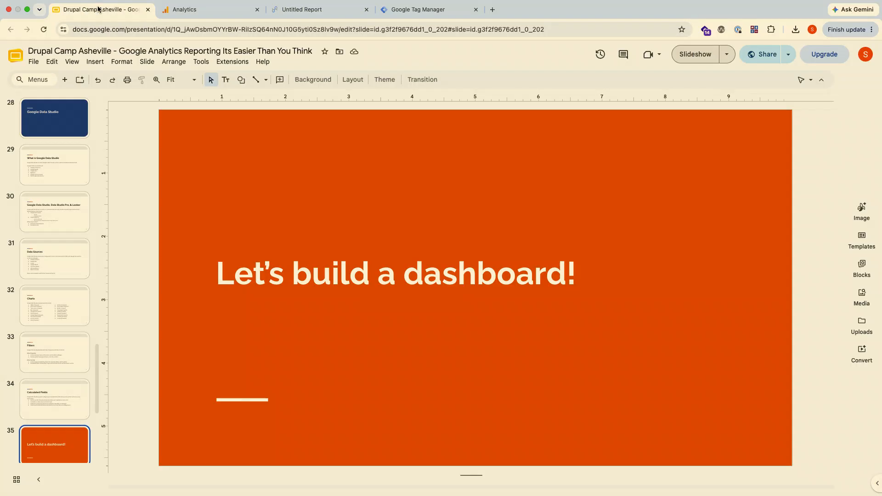
click(263, 200)
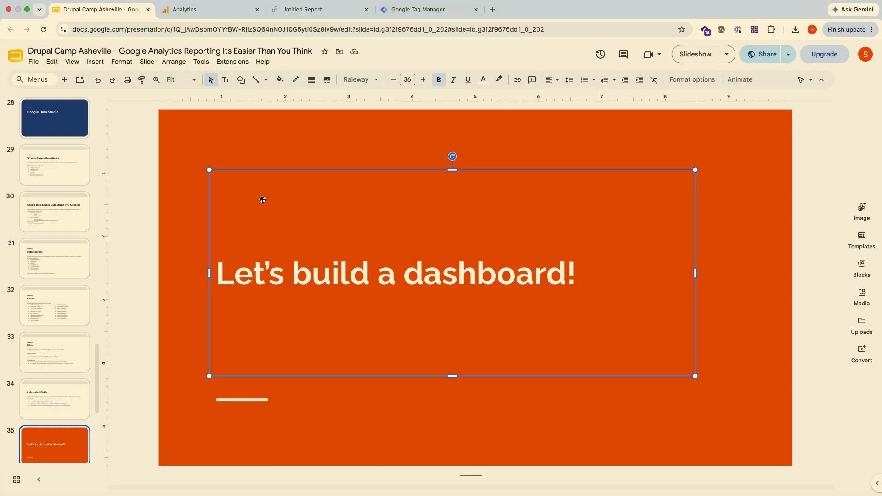
click(753, 53)
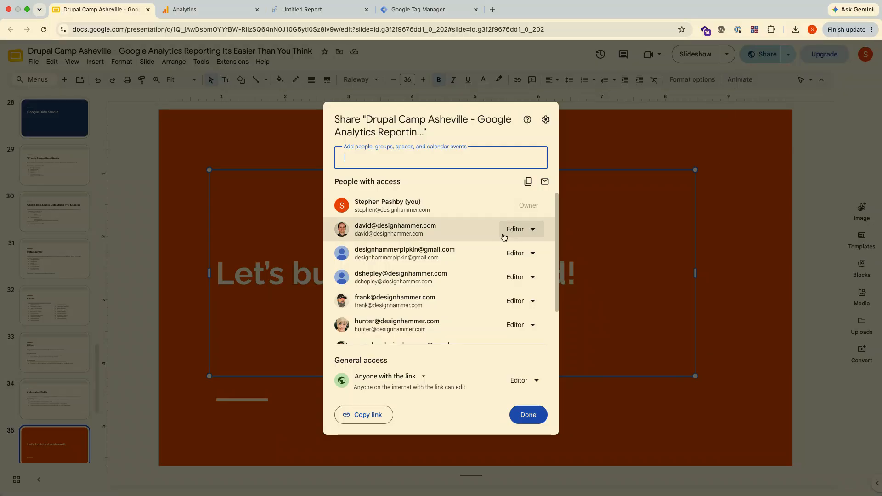
click(606, 374)
click(696, 54)
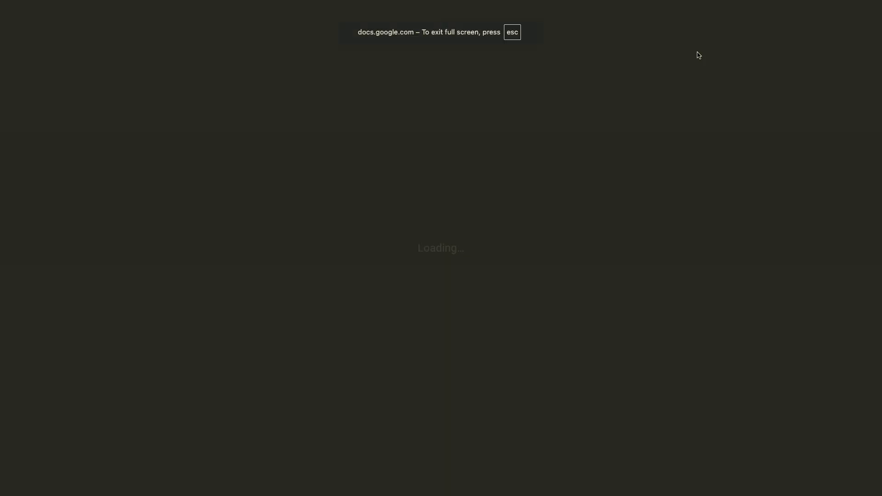
key(Right)
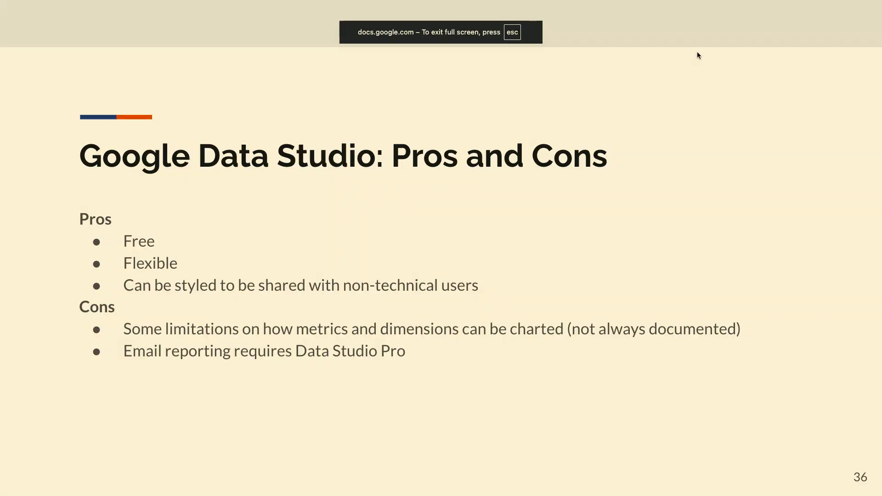